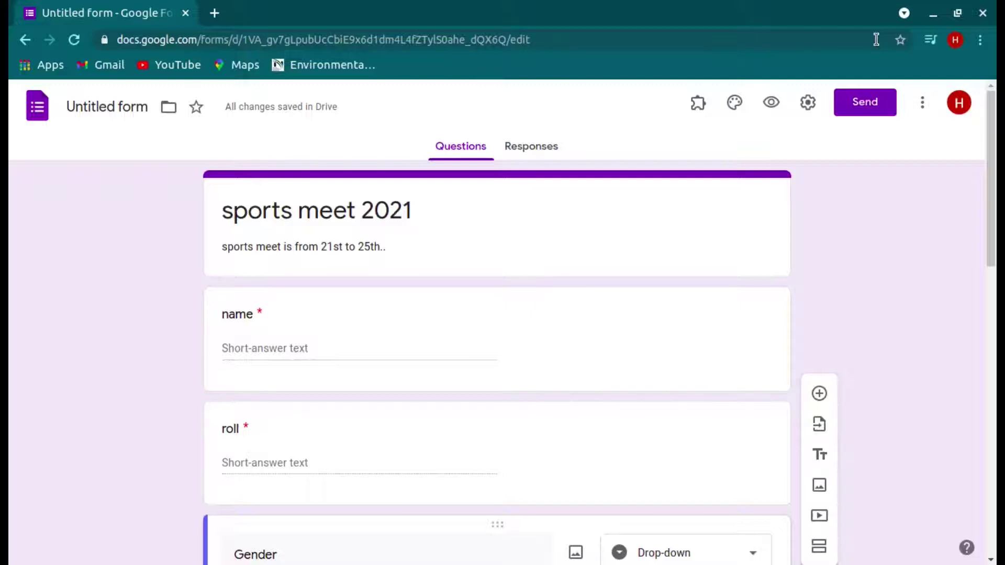
Open the form's sending options and compare the email, link and embed HTML methods
{"action": "left_click", "coordinate": [871, 102]}
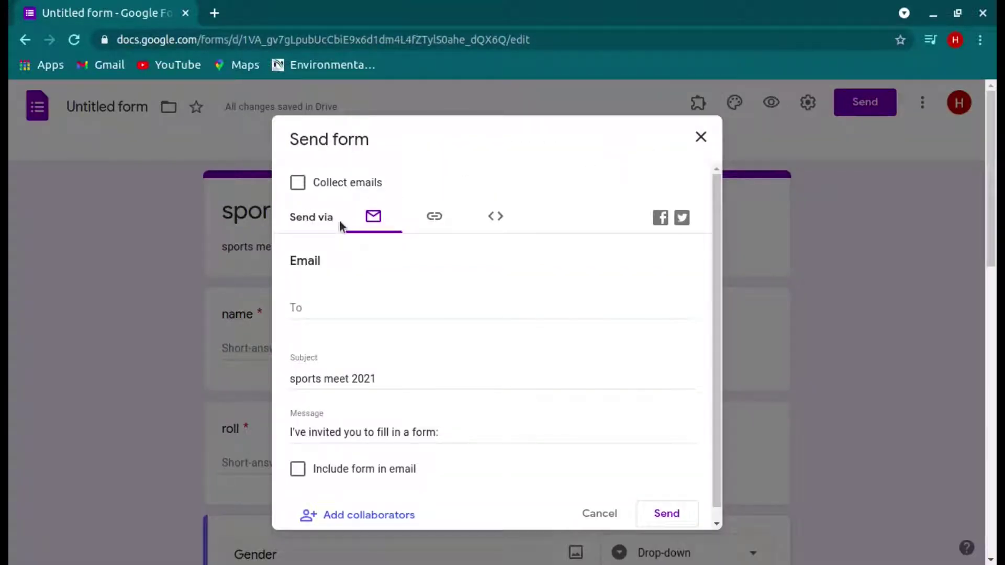
{"action": "left_click", "coordinate": [430, 218]}
{"action": "left_click", "coordinate": [492, 222]}
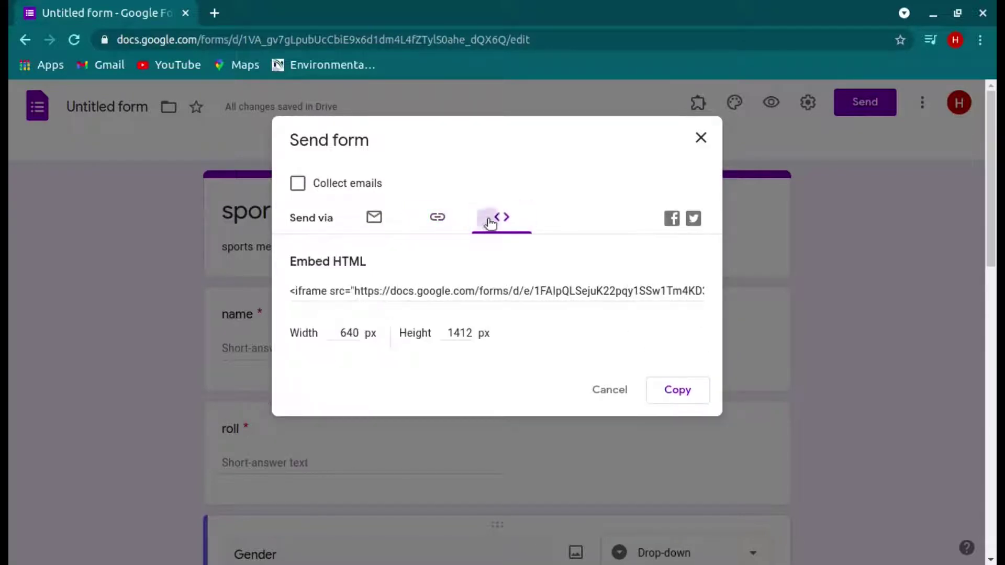
{"action": "left_click", "coordinate": [370, 219]}
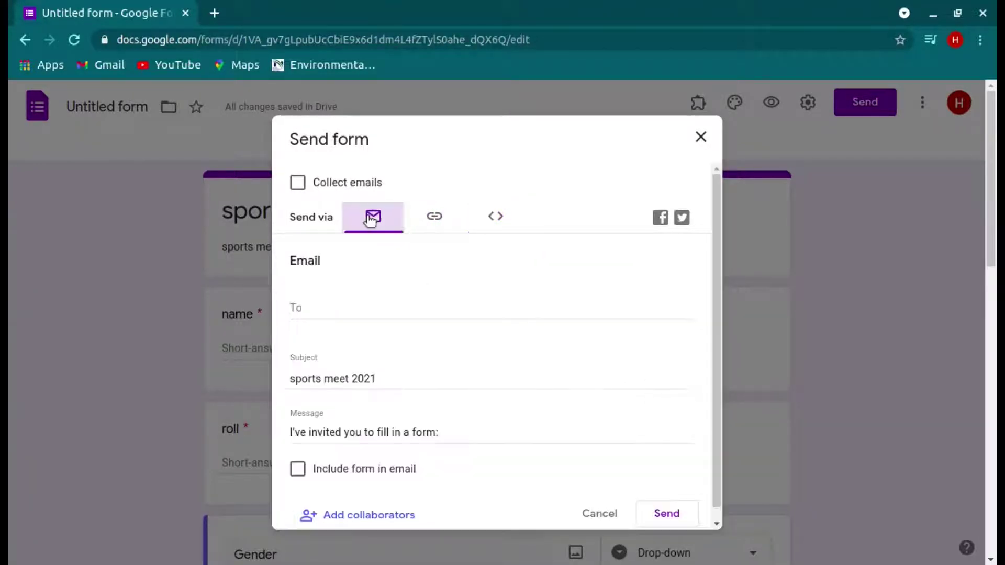
{"action": "left_click", "coordinate": [321, 303]}
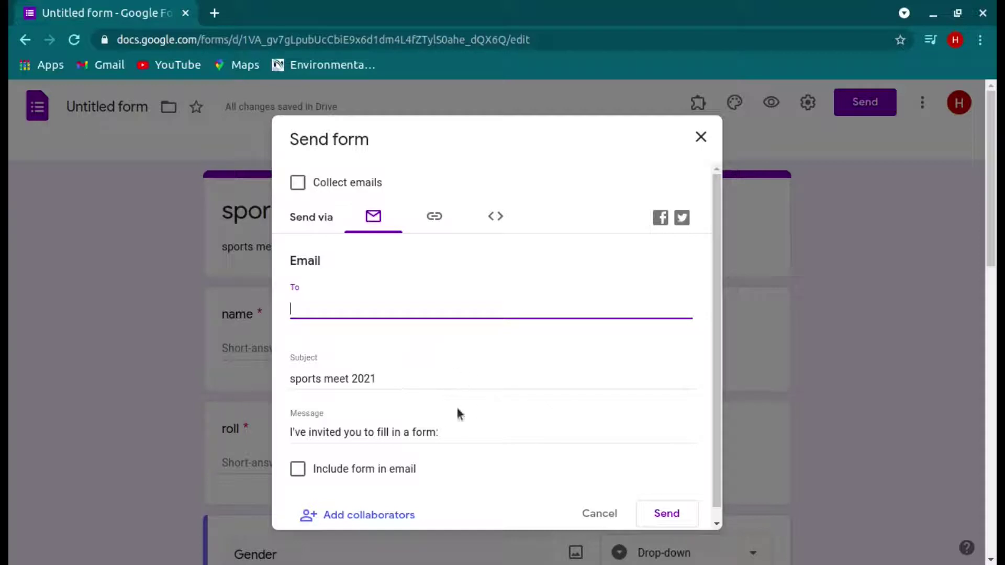
{"action": "left_click", "coordinate": [436, 220]}
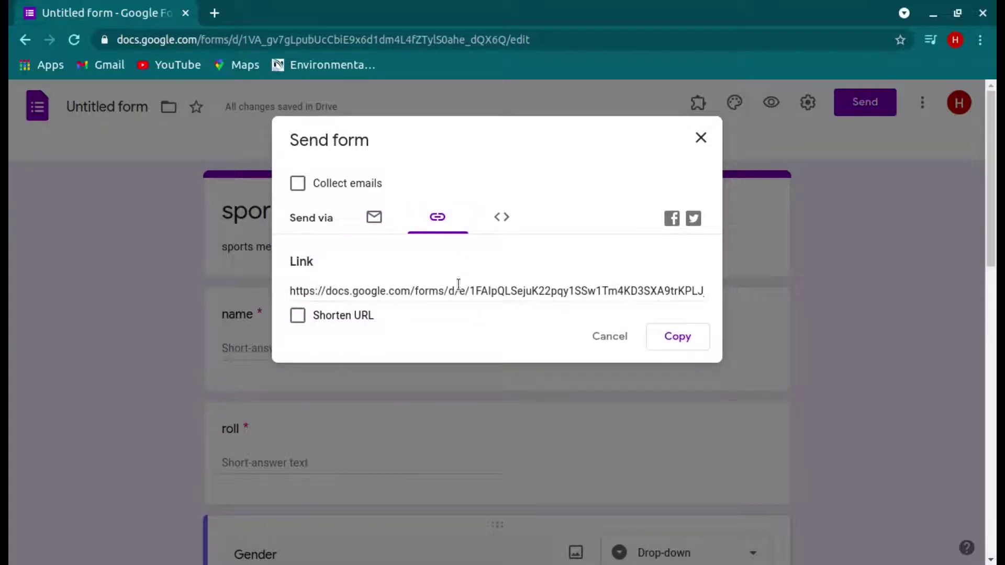
{"action": "left_click", "coordinate": [668, 331]}
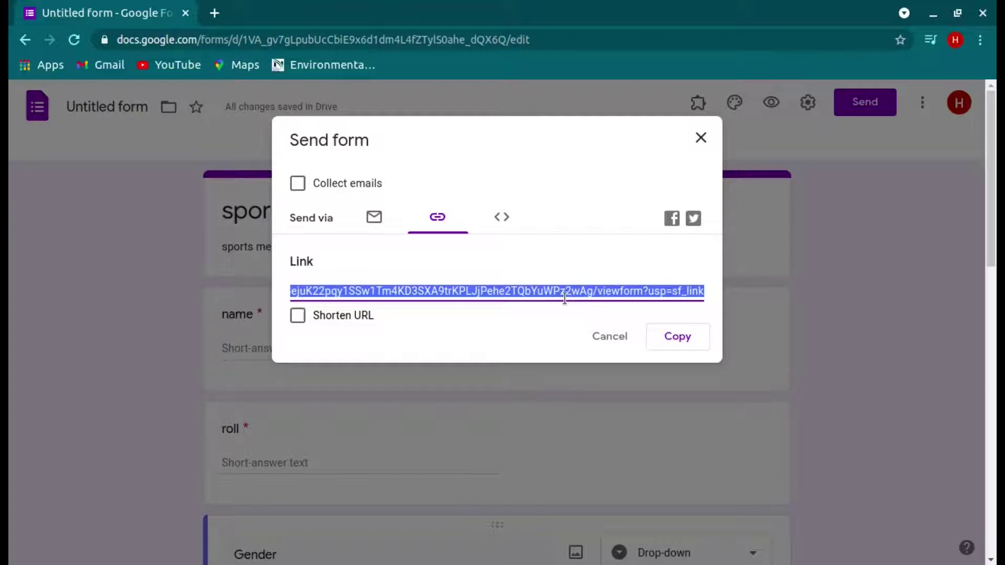
{"action": "left_click", "coordinate": [500, 218]}
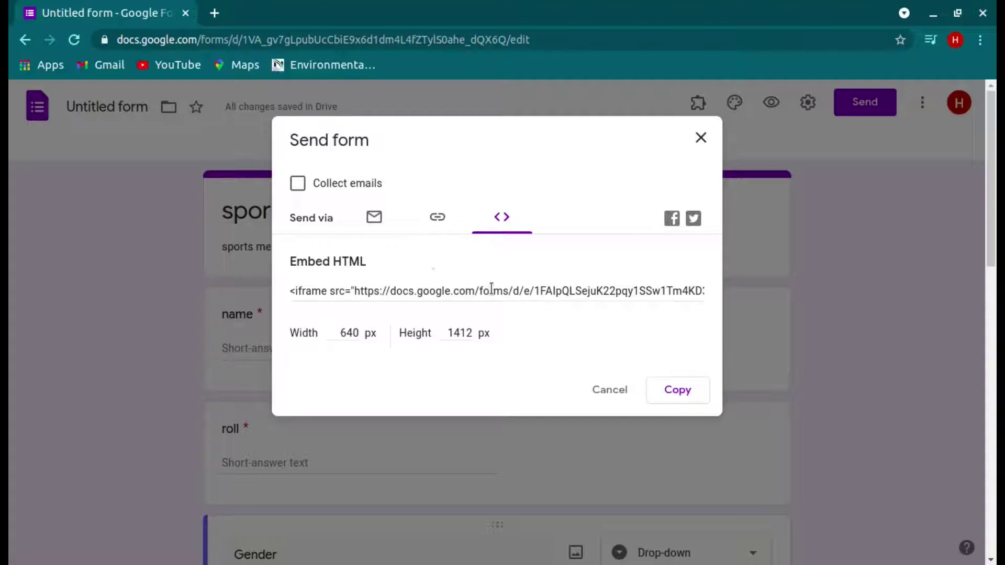
{"action": "left_click", "coordinate": [438, 218]}
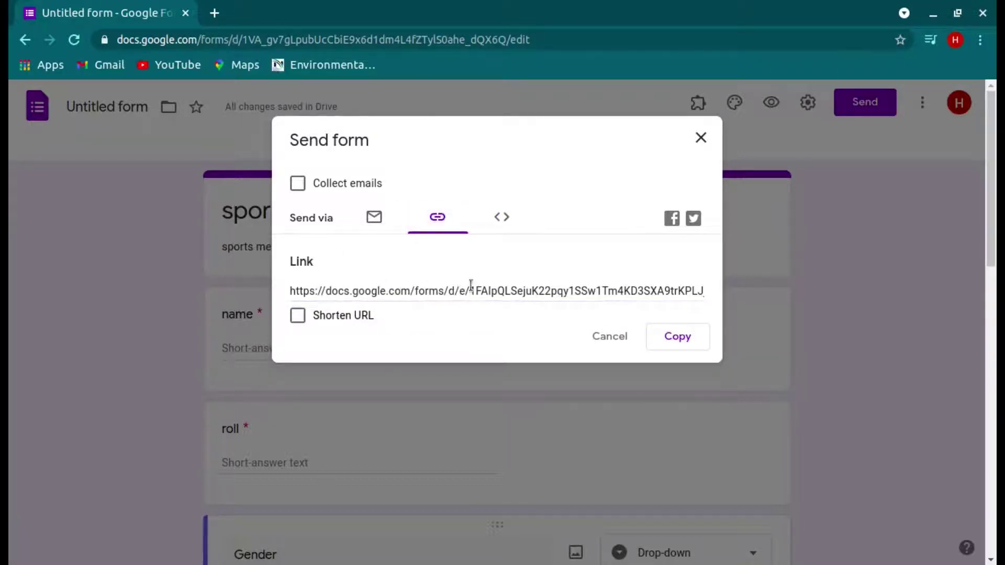
Toggle Collect emails on and back off, copy the form's share link and close the sending options
{"action": "left_click", "coordinate": [691, 343]}
{"action": "left_click", "coordinate": [692, 346]}
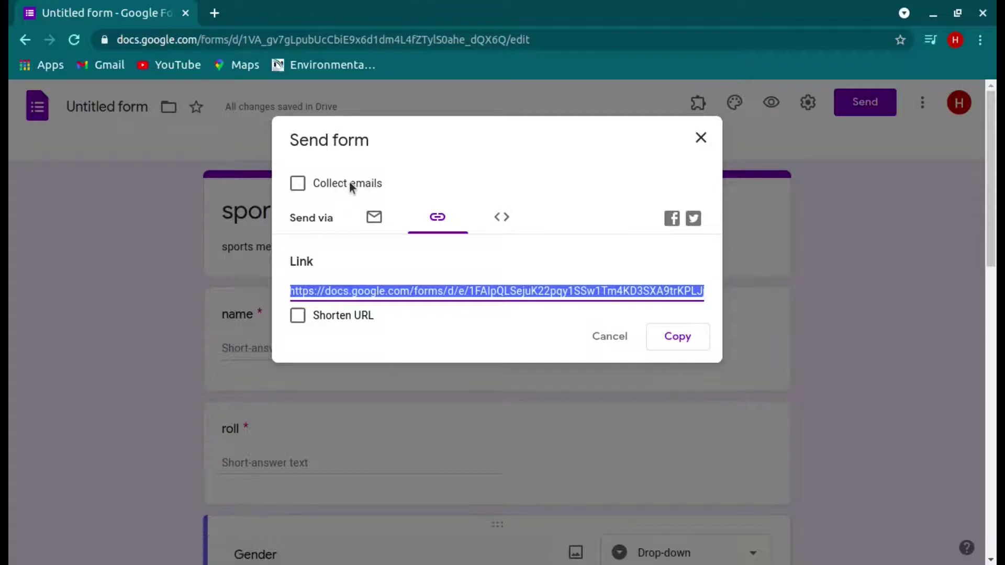
{"action": "left_click", "coordinate": [297, 186]}
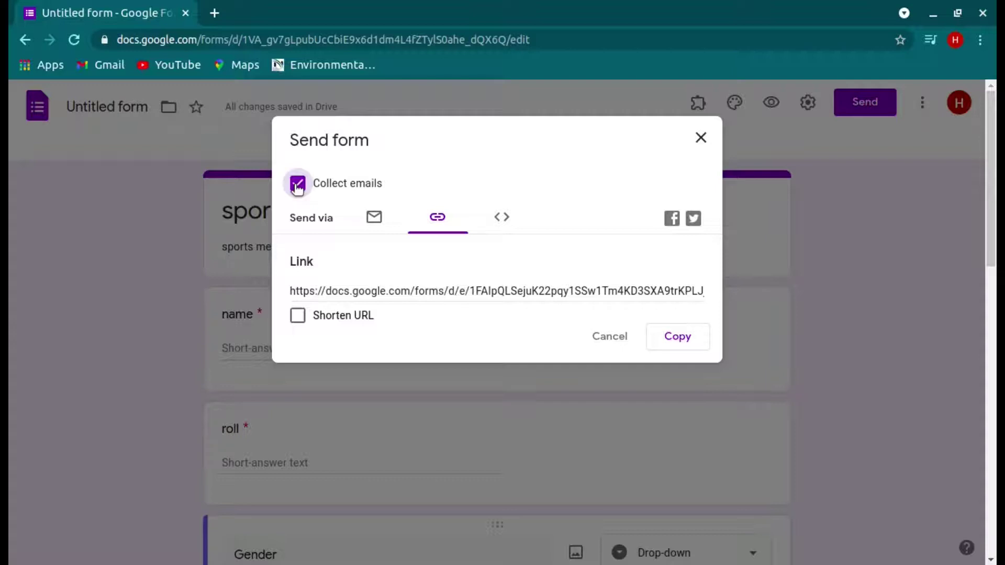
{"action": "left_click", "coordinate": [298, 184]}
{"action": "left_click", "coordinate": [672, 339]}
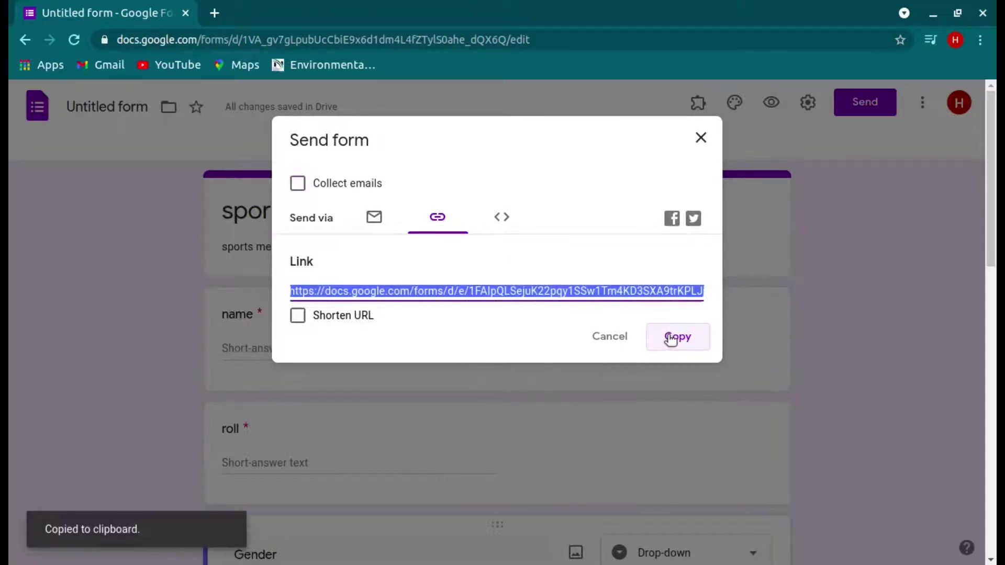
{"action": "left_click", "coordinate": [701, 137]}
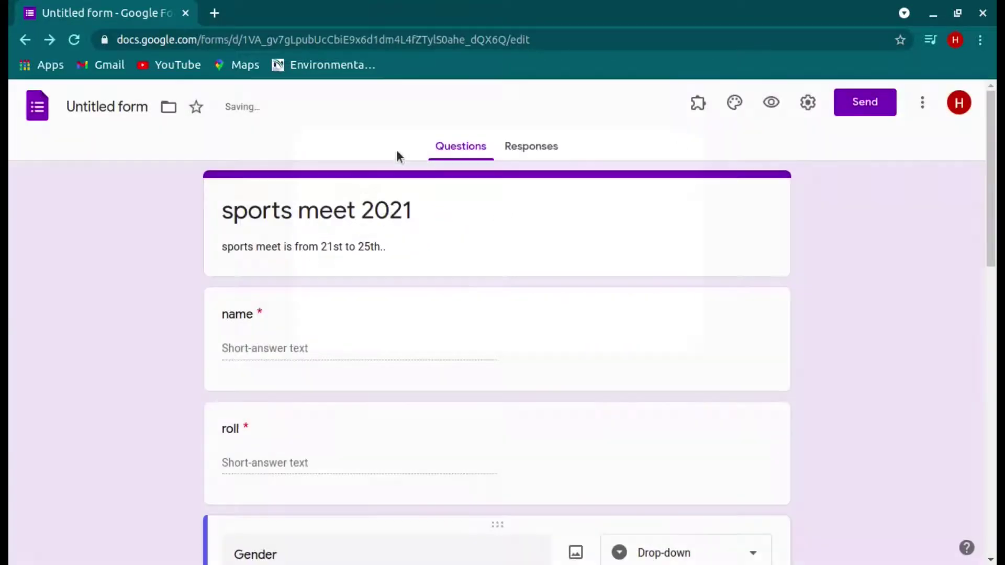
Open the copied form link in a new browser tab and close the extra blank tab
{"action": "double_click", "coordinate": [211, 14]}
{"action": "left_click", "coordinate": [213, 31]}
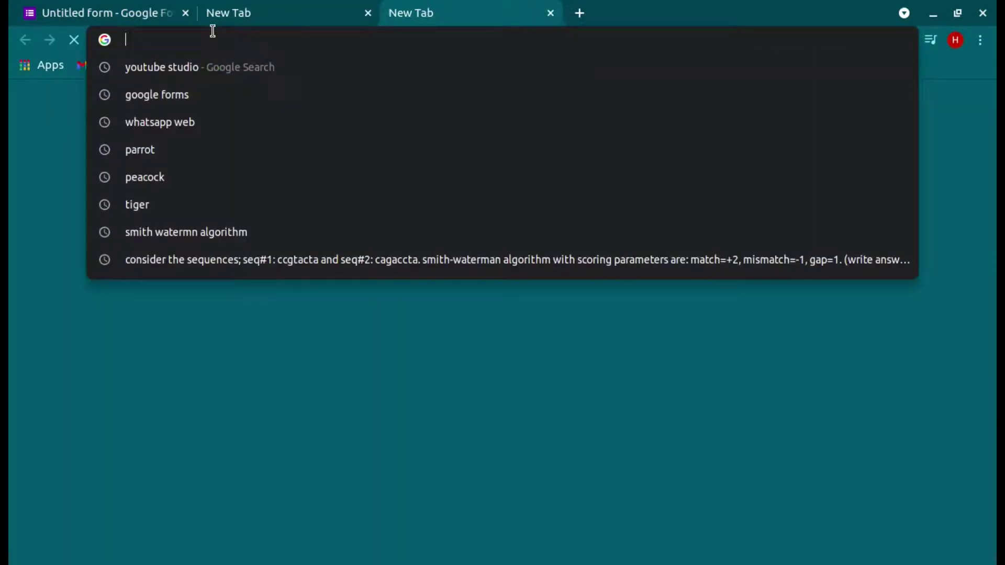
{"action": "key", "text": "ctrl+v"}
{"action": "key", "text": "Return"}
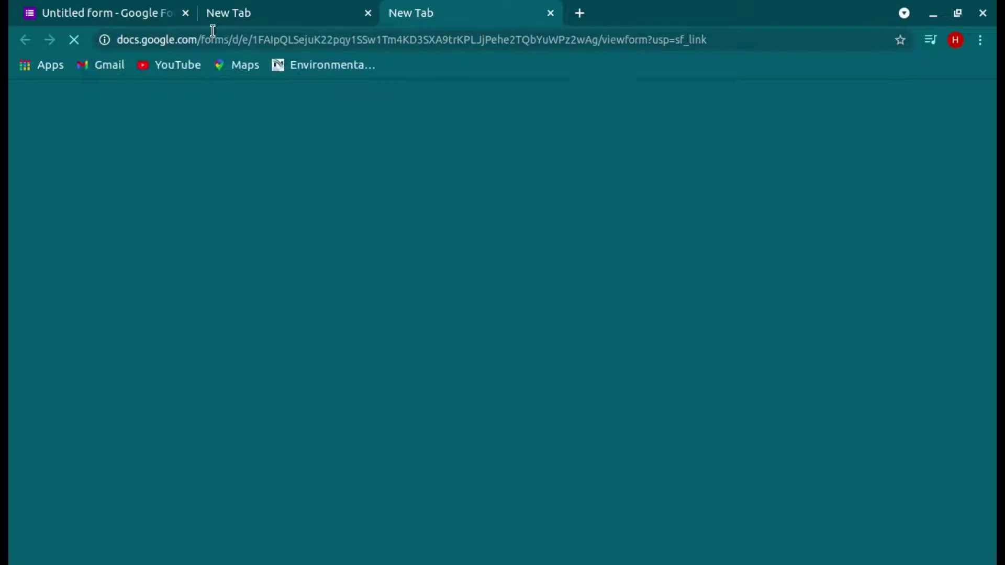
{"action": "left_click", "coordinate": [368, 13]}
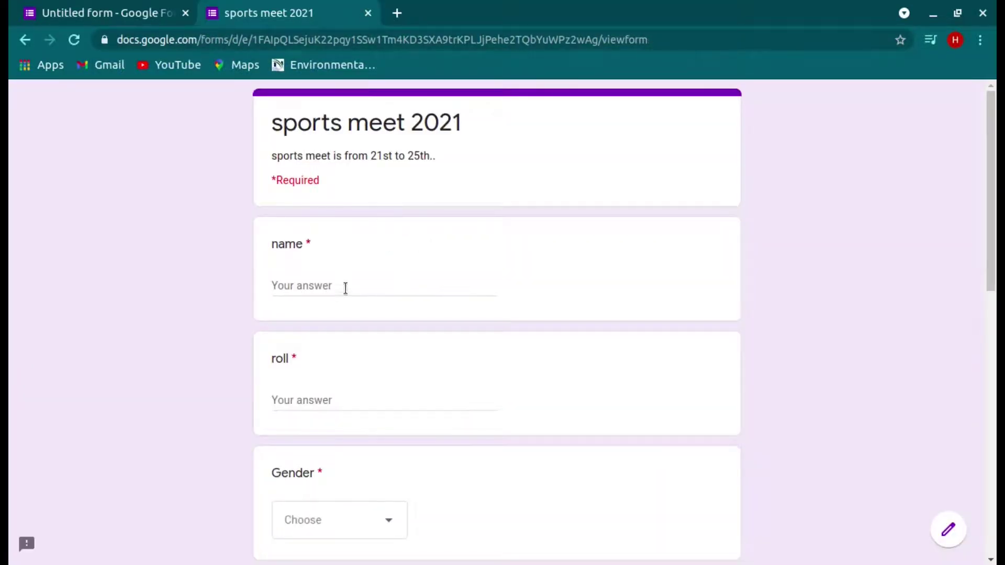
Look over the form's questions and fill in the first respondent's name and roll number
{"action": "scroll", "coordinate": [374, 309], "scroll_direction": "down", "scroll_amount": 12}
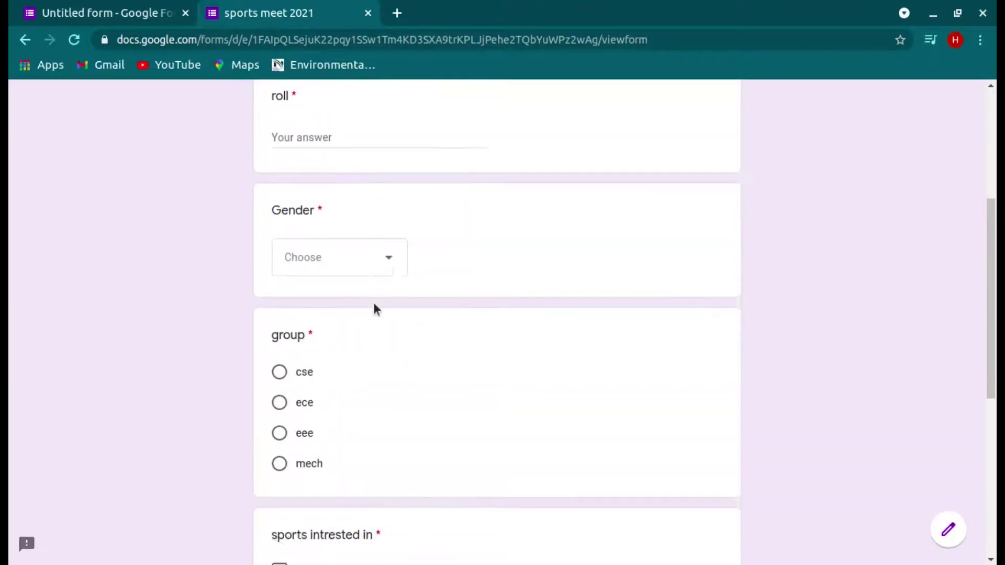
{"action": "scroll", "coordinate": [374, 309], "scroll_direction": "up", "scroll_amount": 7}
{"action": "scroll", "coordinate": [374, 304], "scroll_direction": "up", "scroll_amount": 5}
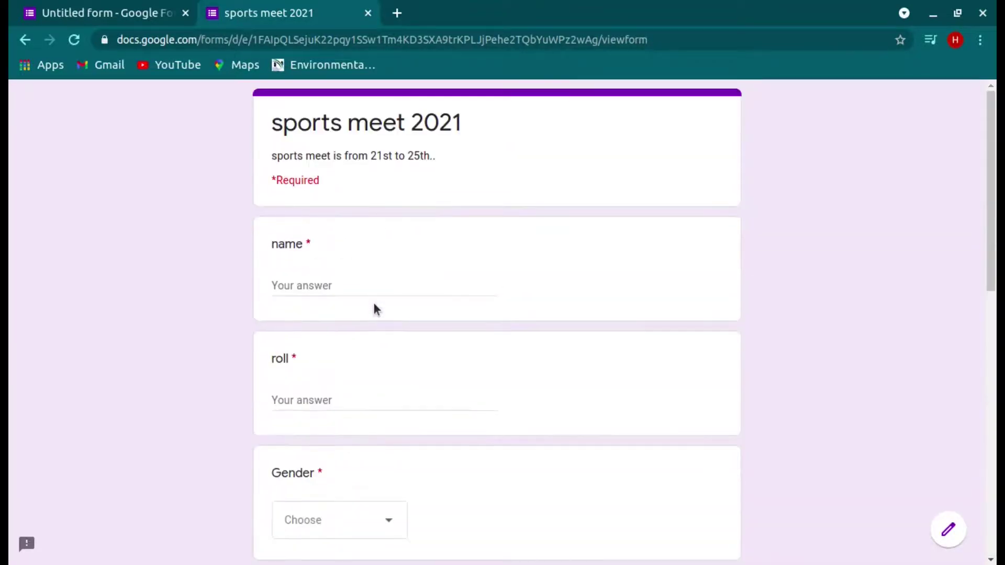
{"action": "left_click", "coordinate": [336, 285]}
{"action": "type", "text": "harsha"}
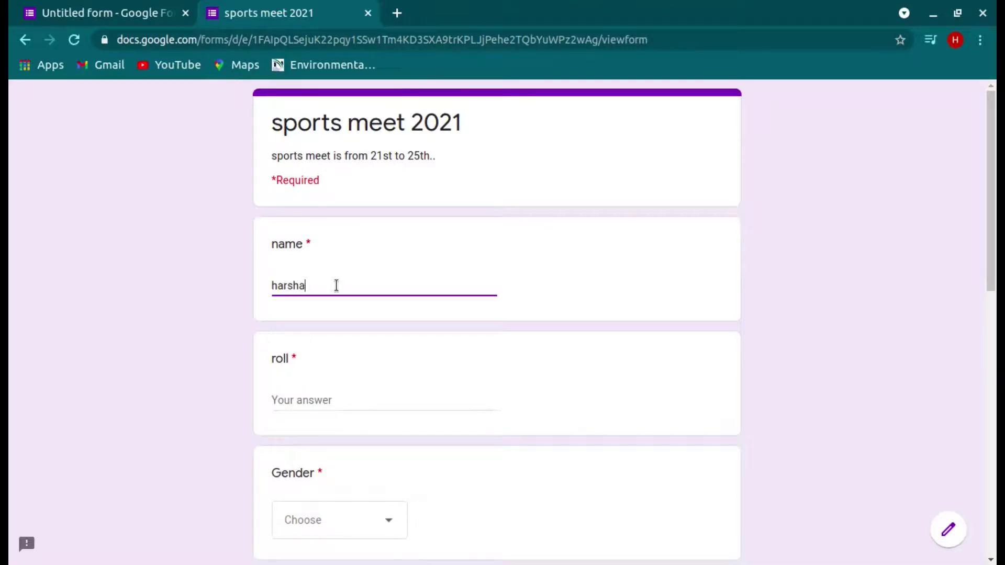
{"action": "left_click", "coordinate": [313, 386]}
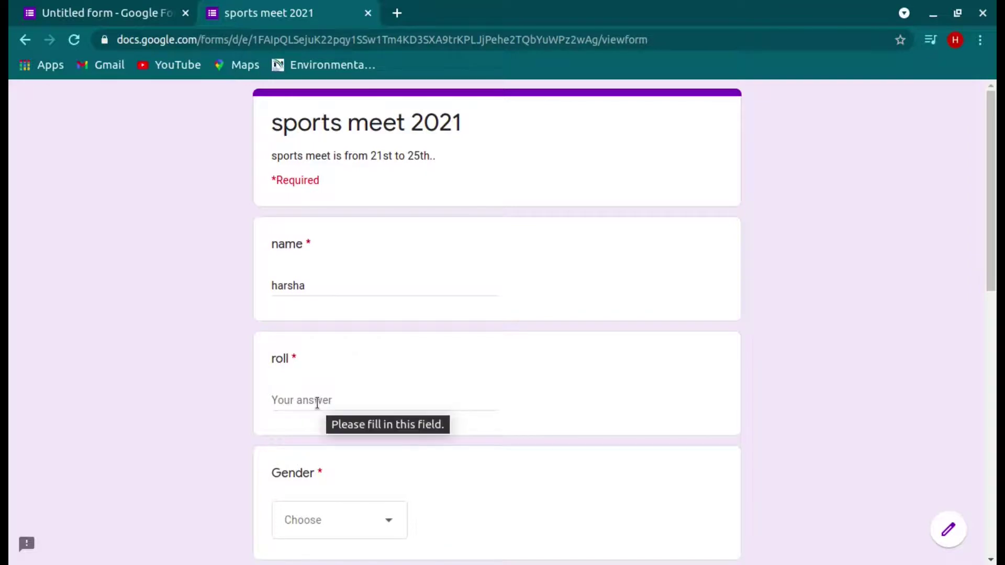
{"action": "left_click", "coordinate": [317, 403]}
{"action": "type", "text": "549"}
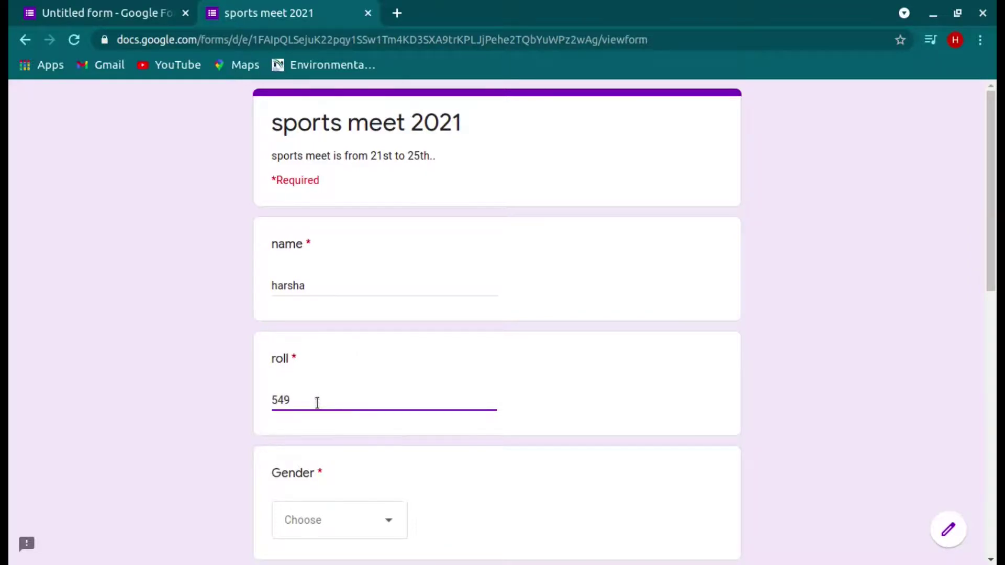
Choose male as the gender and cse as the group for the first response
{"action": "scroll", "coordinate": [317, 402], "scroll_direction": "down", "scroll_amount": 3}
{"action": "left_click", "coordinate": [316, 437]}
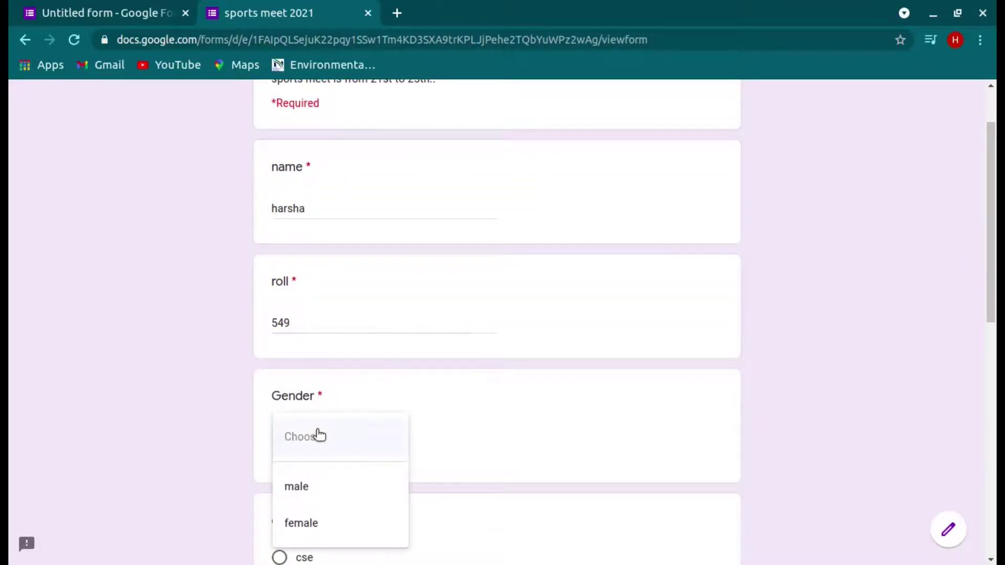
{"action": "left_click", "coordinate": [310, 485]}
{"action": "scroll", "coordinate": [489, 464], "scroll_direction": "down", "scroll_amount": 3}
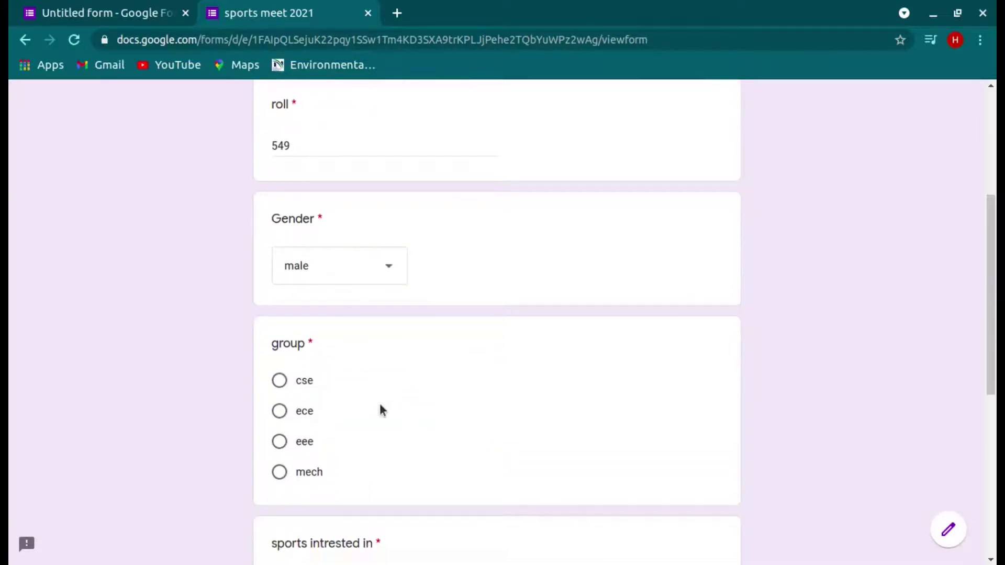
{"action": "scroll", "coordinate": [383, 485], "scroll_direction": "down", "scroll_amount": 4}
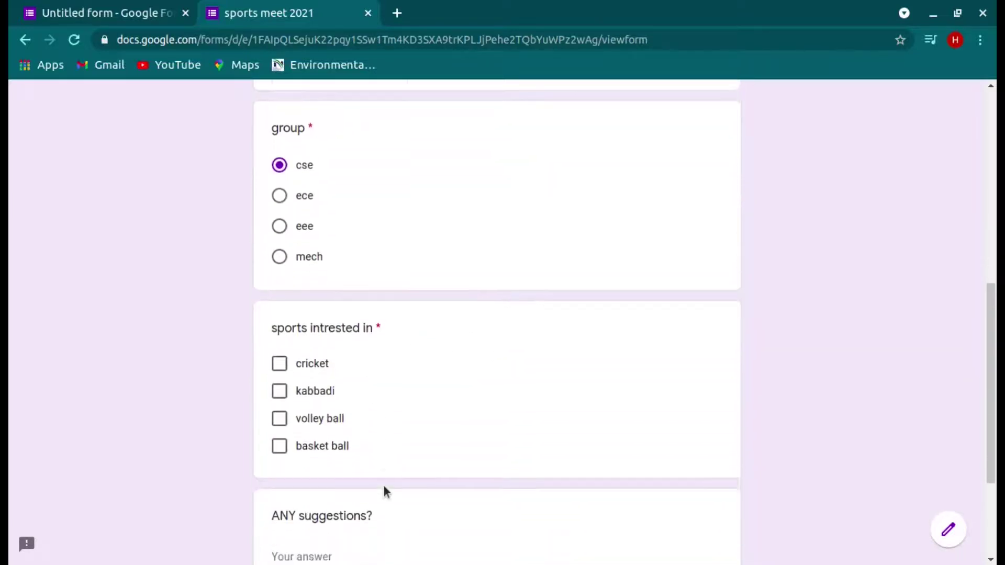
Select cricket and volley ball as the sports of interest and submit the response
{"action": "left_click", "coordinate": [286, 352]}
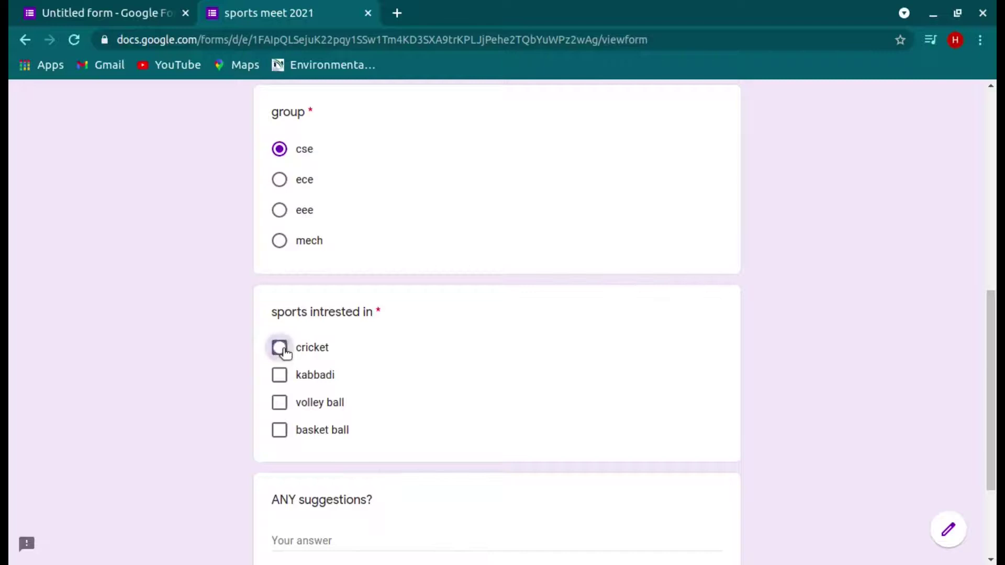
{"action": "left_click", "coordinate": [283, 403]}
{"action": "scroll", "coordinate": [446, 438], "scroll_direction": "down", "scroll_amount": 3}
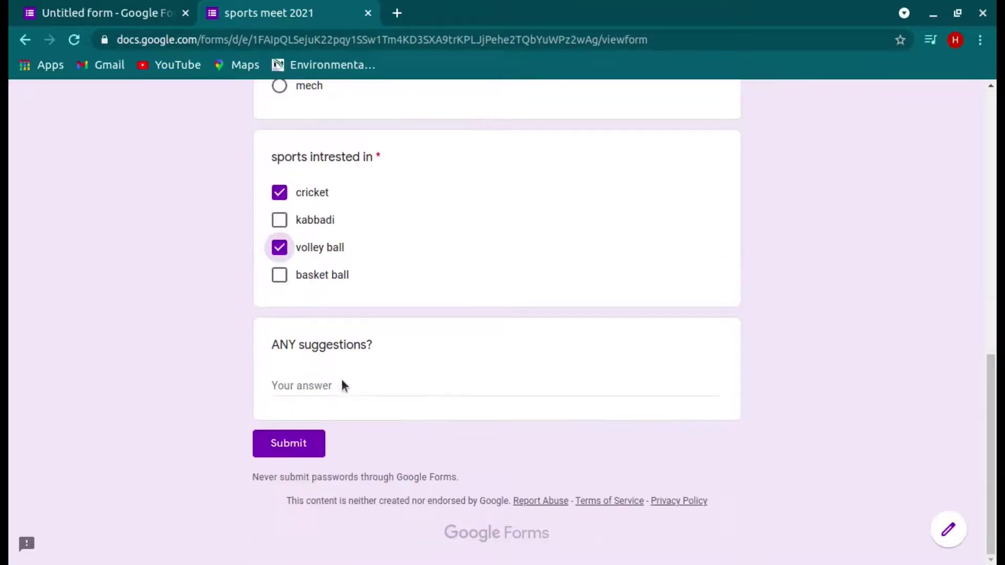
{"action": "left_click", "coordinate": [294, 444]}
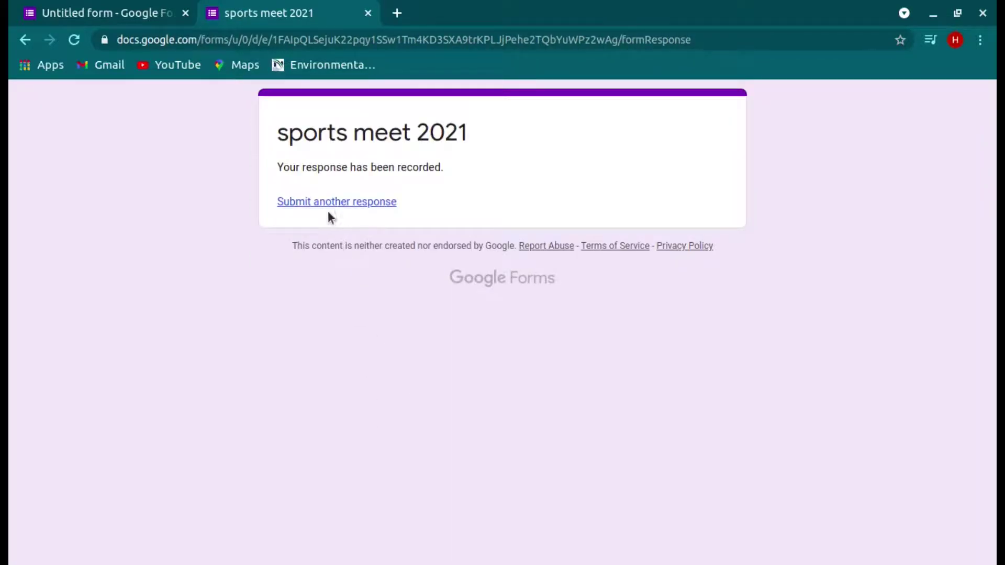
Start another response and fill in the second respondent's name and roll number
{"action": "left_click", "coordinate": [354, 202]}
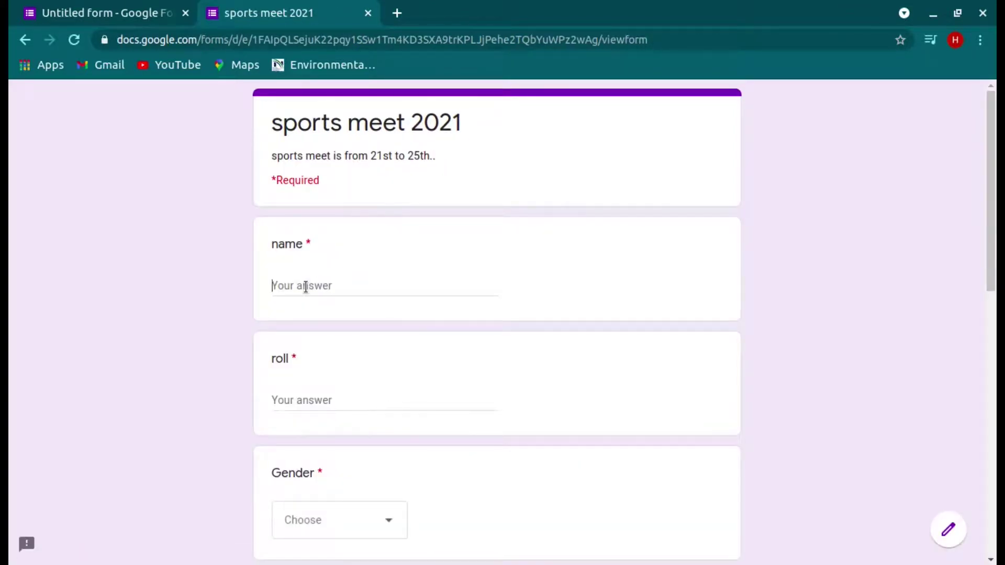
{"action": "left_click", "coordinate": [305, 287]}
{"action": "type", "text": "kiran"}
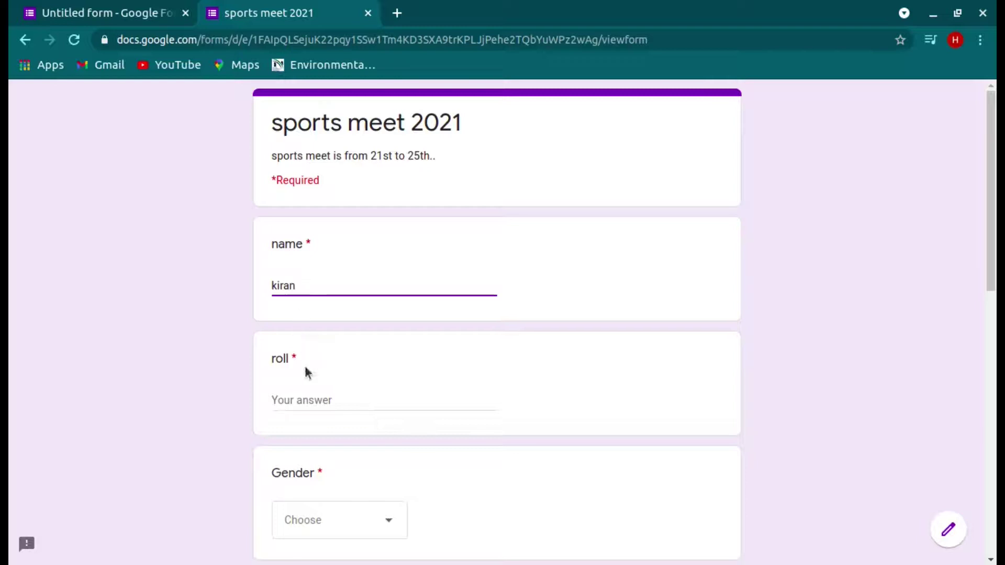
{"action": "left_click", "coordinate": [307, 397]}
{"action": "type", "text": "849"}
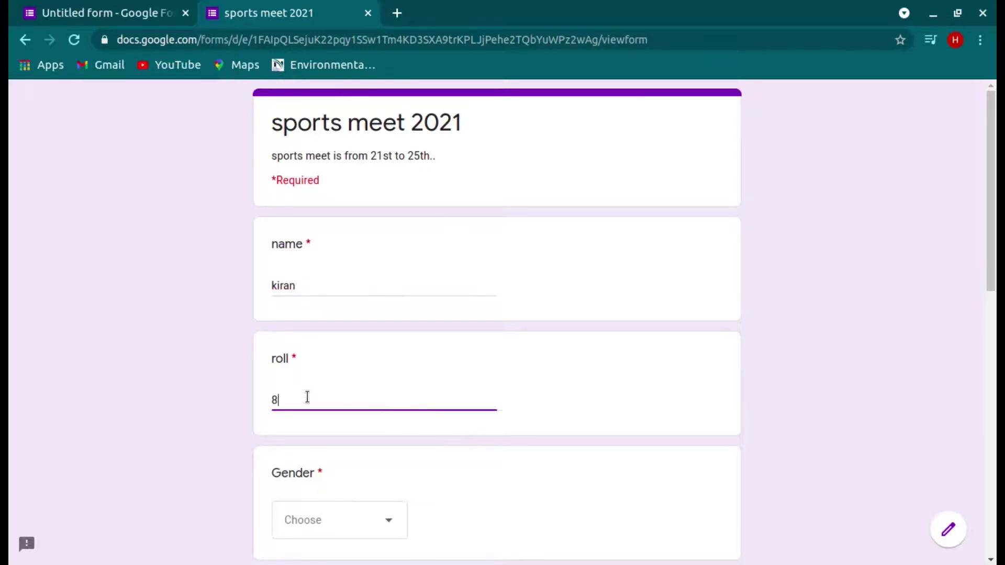
Choose male as the gender and ece as the group for the second response
{"action": "left_click", "coordinate": [309, 521]}
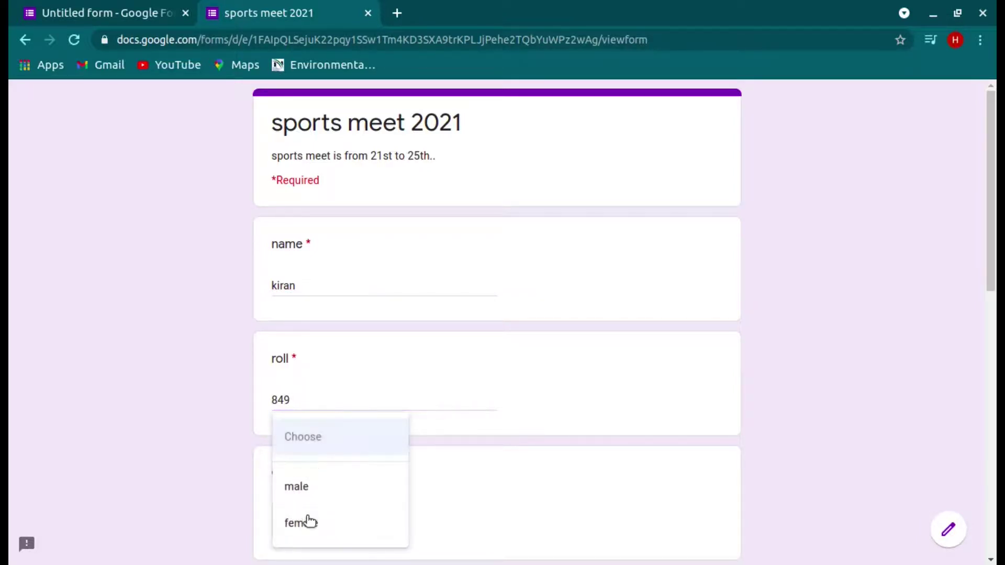
{"action": "left_click", "coordinate": [372, 489]}
{"action": "scroll", "coordinate": [477, 495], "scroll_direction": "down", "scroll_amount": 6}
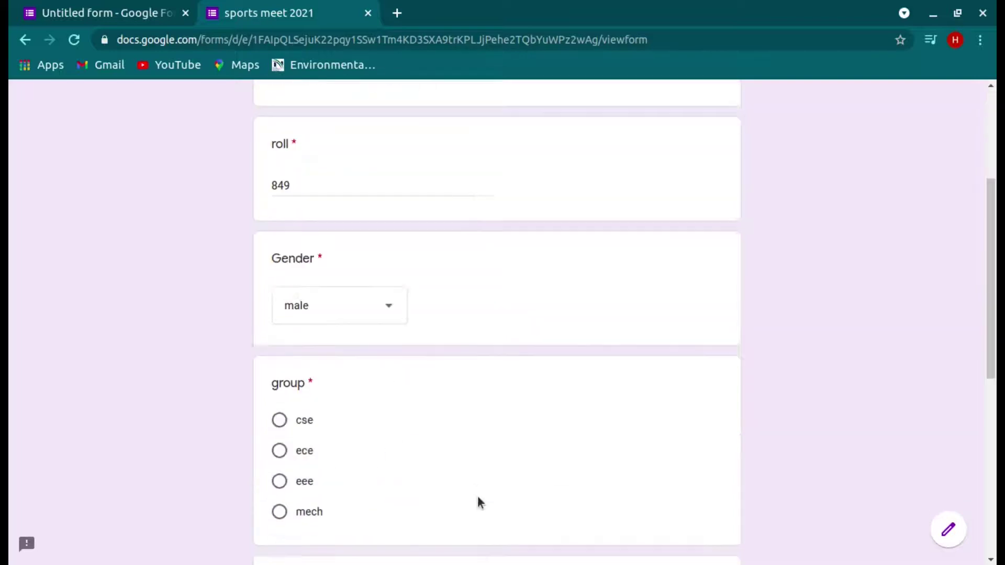
{"action": "left_click", "coordinate": [281, 301]}
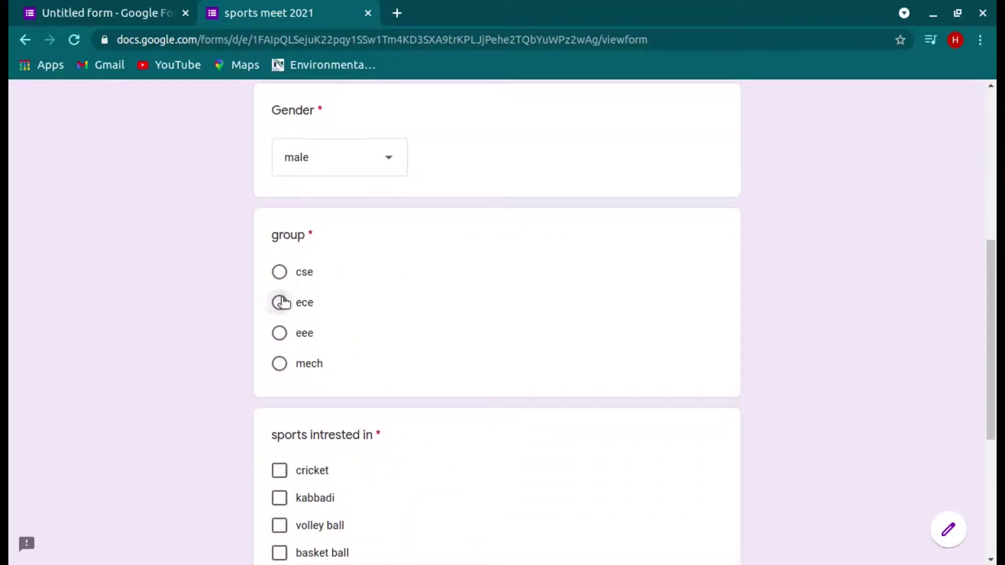
Select kabbadi and volley ball as the sports of interest for the second response
{"action": "scroll", "coordinate": [414, 408], "scroll_direction": "down", "scroll_amount": 2}
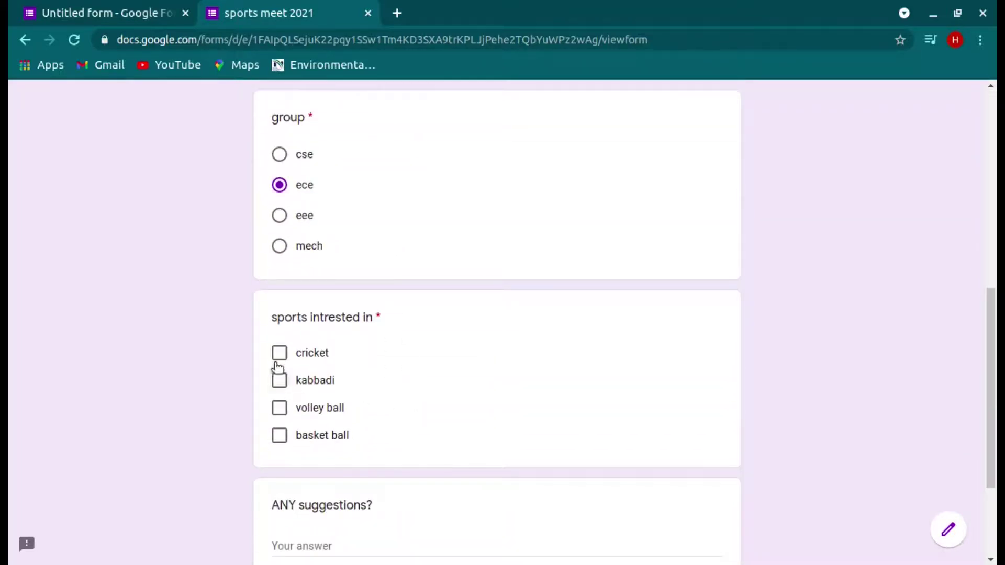
{"action": "left_click", "coordinate": [279, 407]}
{"action": "scroll", "coordinate": [398, 437], "scroll_direction": "down", "scroll_amount": 3}
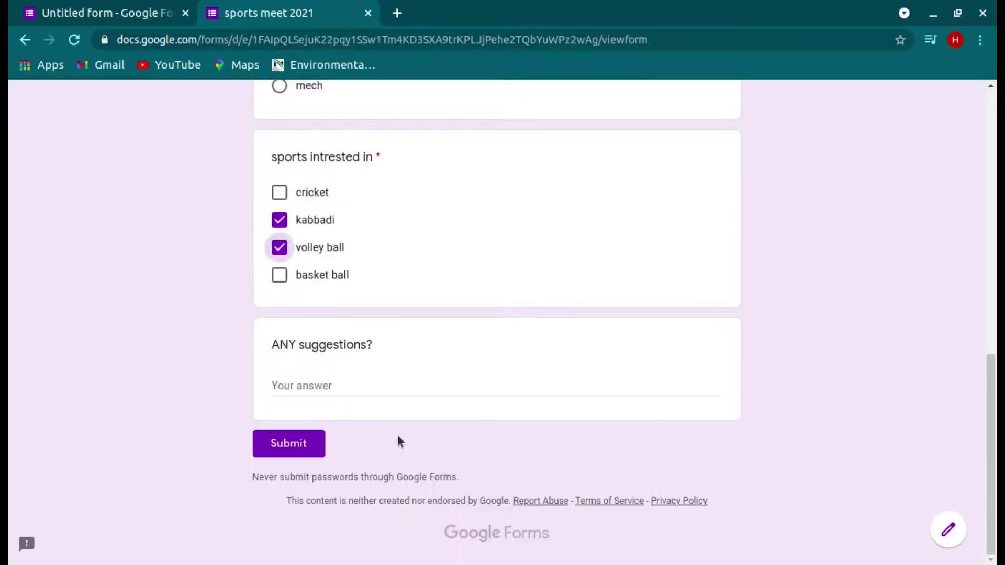
Enter "include foot ball also" as the suggestion and submit the second response
{"action": "left_click", "coordinate": [341, 382]}
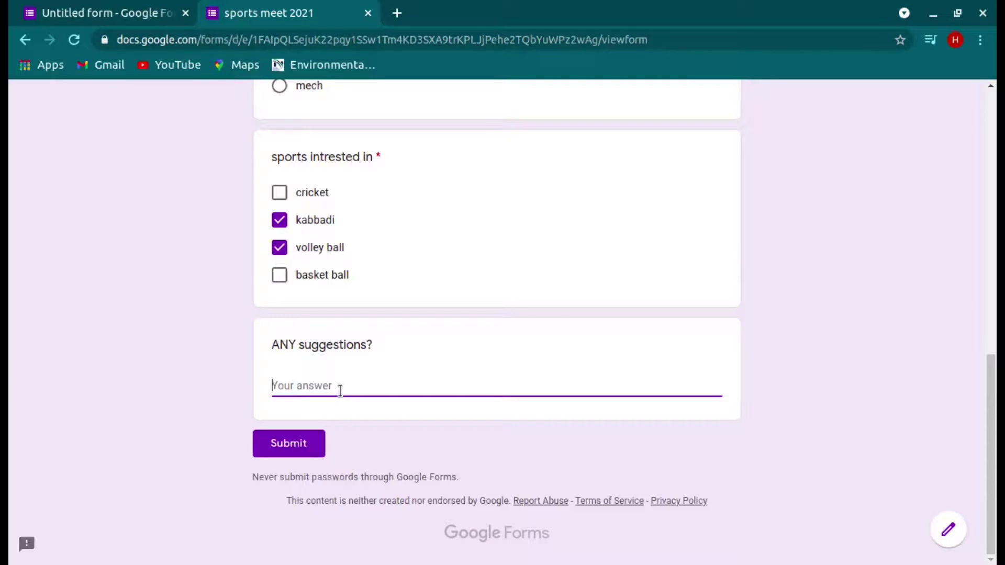
{"action": "type", "text": "include foot ba"}
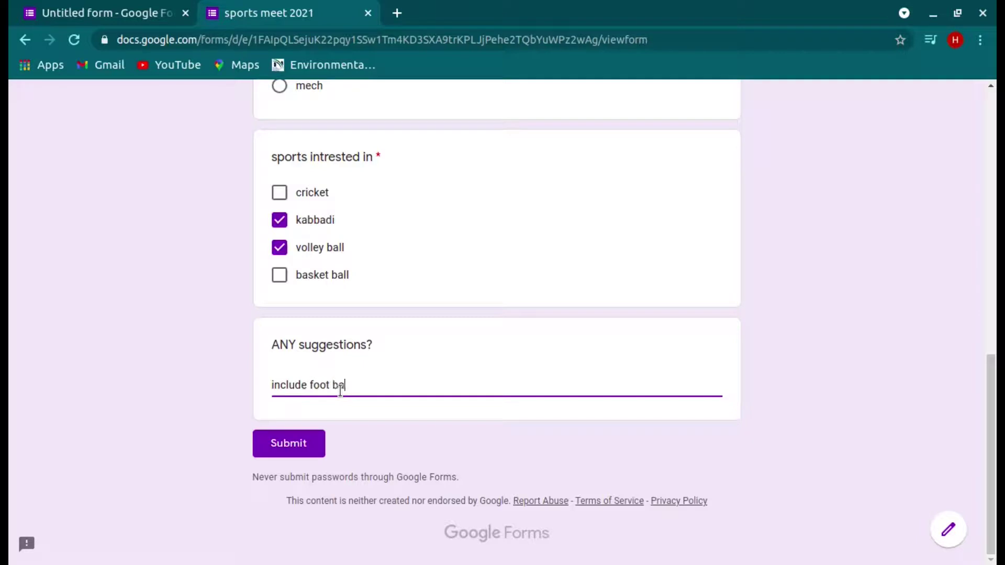
{"action": "type", "text": "ll al"}
{"action": "type", "text": "so"}
{"action": "left_click", "coordinate": [308, 444]}
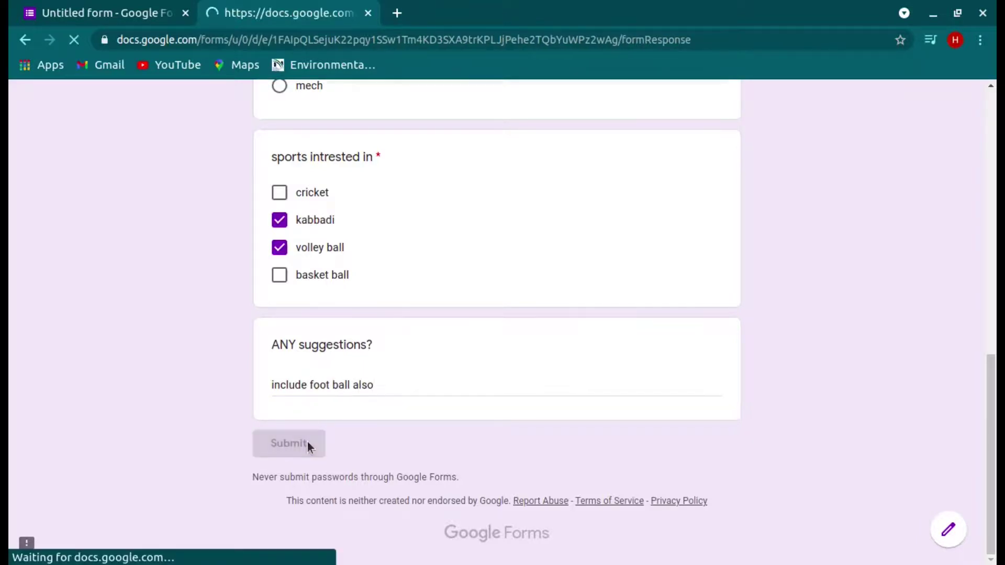
Close the submitted form and examine the response summary in the form editor, from the name answers through the charts to the suggestions
{"action": "left_click", "coordinate": [368, 13]}
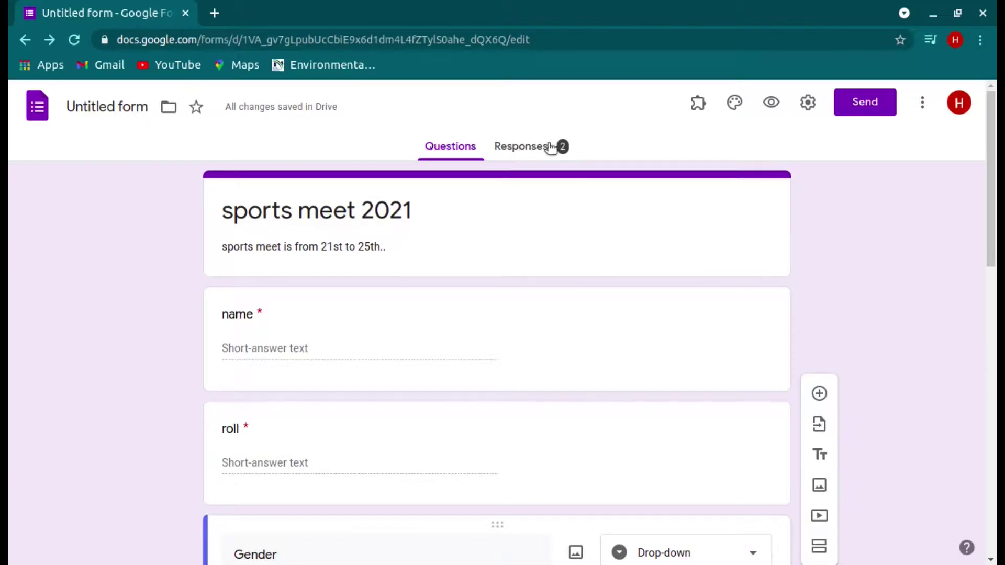
{"action": "left_click", "coordinate": [527, 147]}
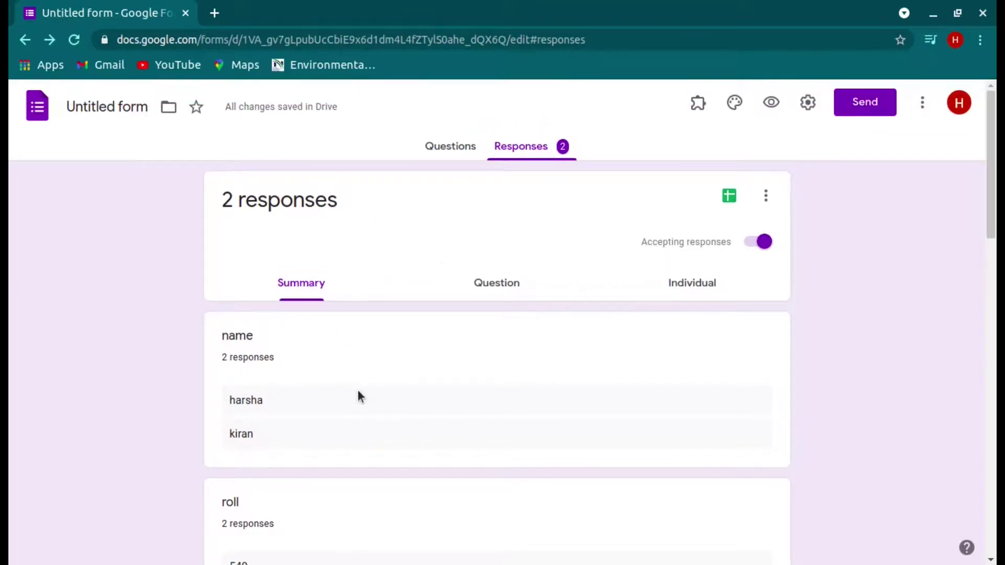
{"action": "scroll", "coordinate": [360, 396], "scroll_direction": "down", "scroll_amount": 3}
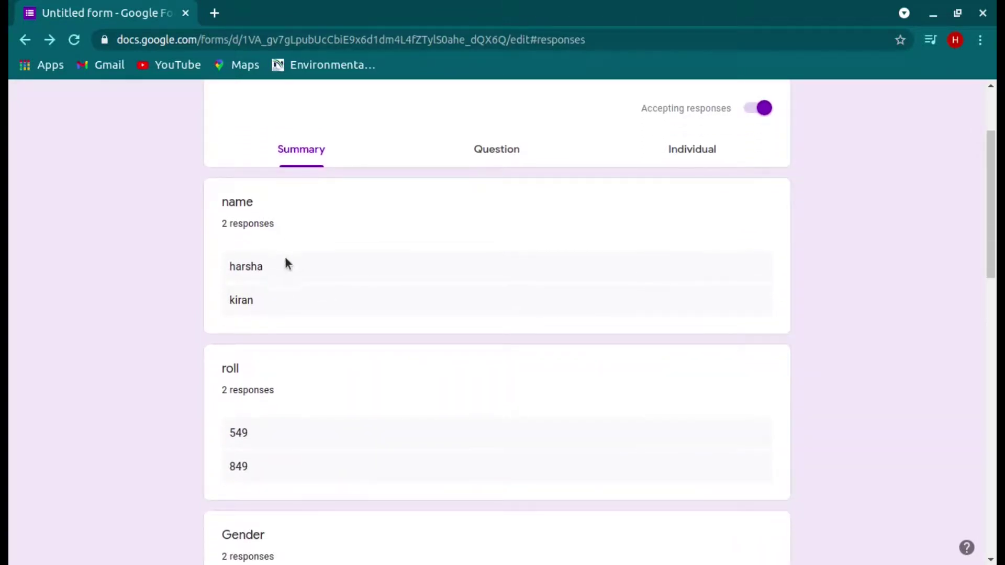
{"action": "scroll", "coordinate": [290, 315], "scroll_direction": "down", "scroll_amount": 5}
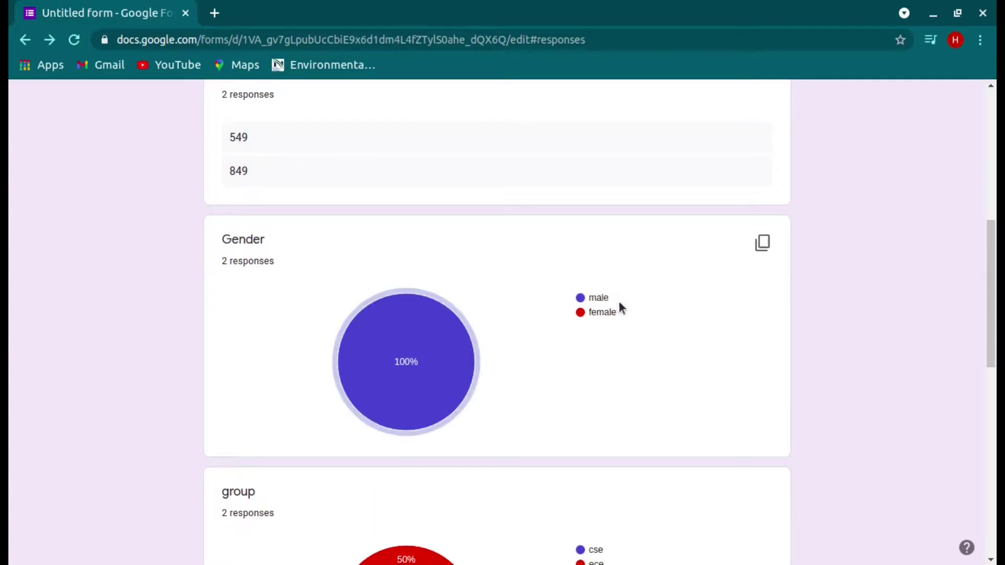
{"action": "scroll", "coordinate": [618, 301], "scroll_direction": "down", "scroll_amount": 3}
{"action": "scroll", "coordinate": [460, 455], "scroll_direction": "down", "scroll_amount": 4}
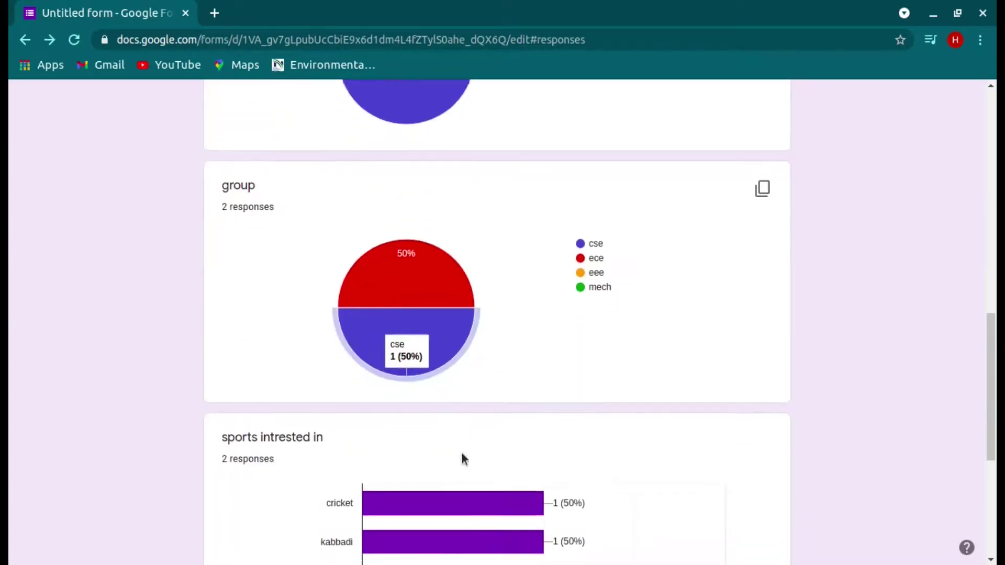
{"action": "scroll", "coordinate": [456, 495], "scroll_direction": "down", "scroll_amount": 3}
{"action": "scroll", "coordinate": [467, 500], "scroll_direction": "down", "scroll_amount": 1}
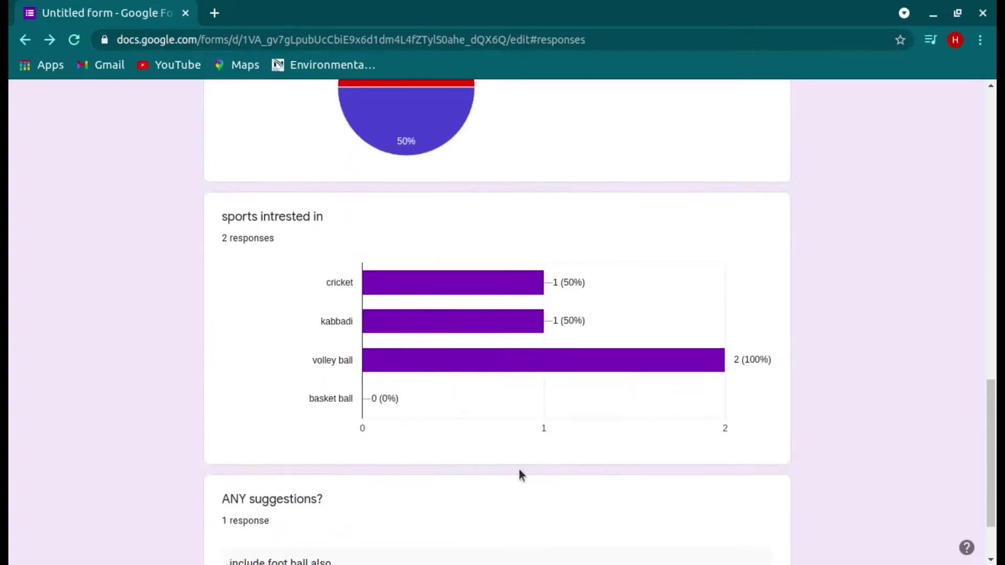
{"action": "mouse_move", "coordinate": [562, 369]}
{"action": "scroll", "coordinate": [440, 414], "scroll_direction": "down", "scroll_amount": 2}
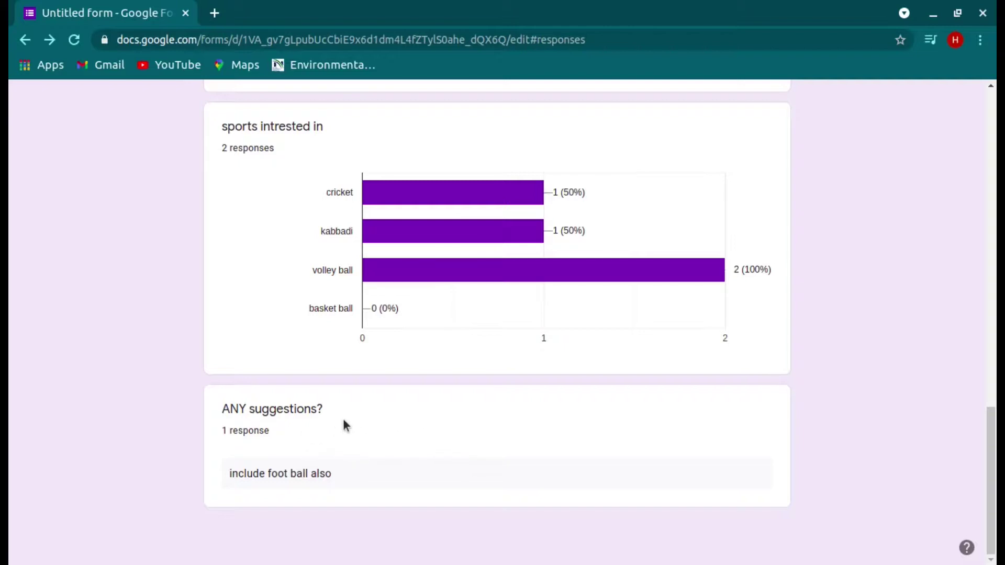
{"action": "scroll", "coordinate": [360, 427], "scroll_direction": "up", "scroll_amount": 10}
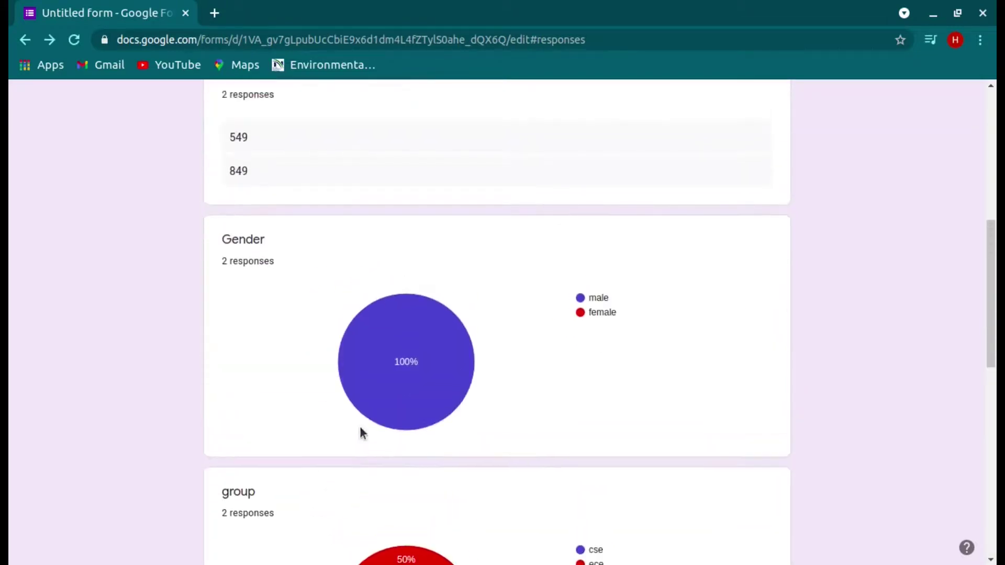
{"action": "scroll", "coordinate": [359, 426], "scroll_direction": "up", "scroll_amount": 7}
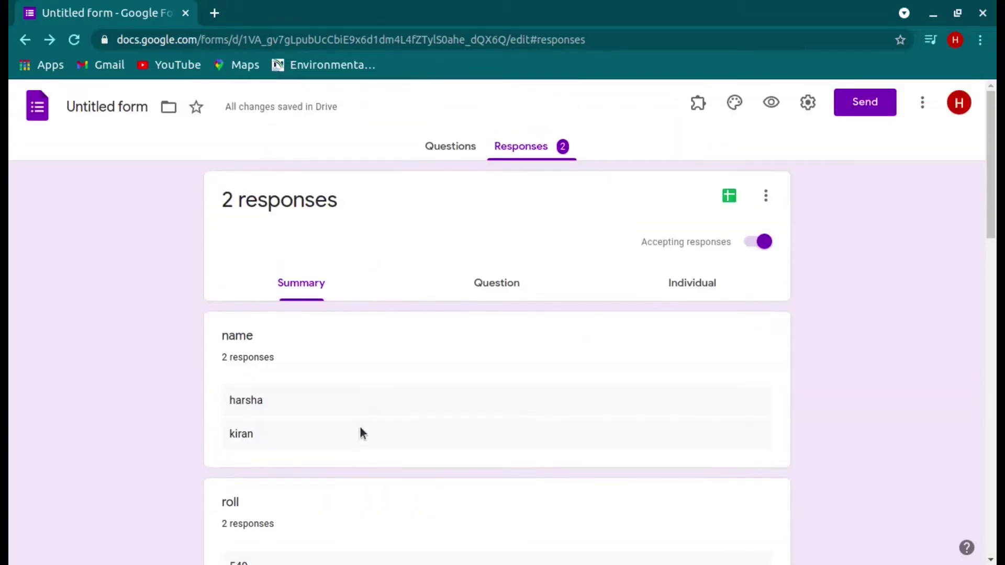
Switch the responses to the per-question view and examine the answers to the name question
{"action": "left_click", "coordinate": [494, 292]}
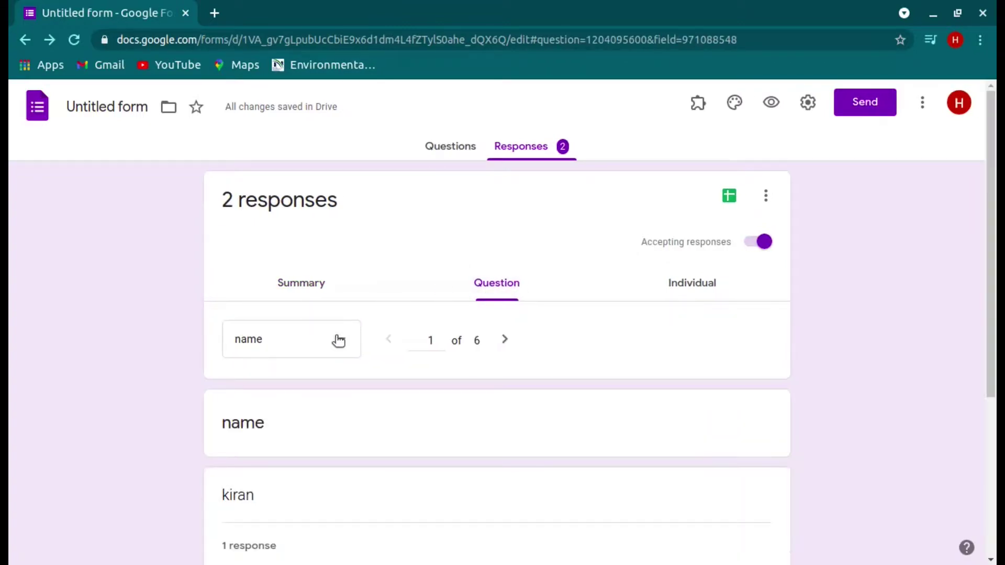
{"action": "scroll", "coordinate": [387, 440], "scroll_direction": "down", "scroll_amount": 5}
{"action": "scroll", "coordinate": [388, 439], "scroll_direction": "up", "scroll_amount": 3}
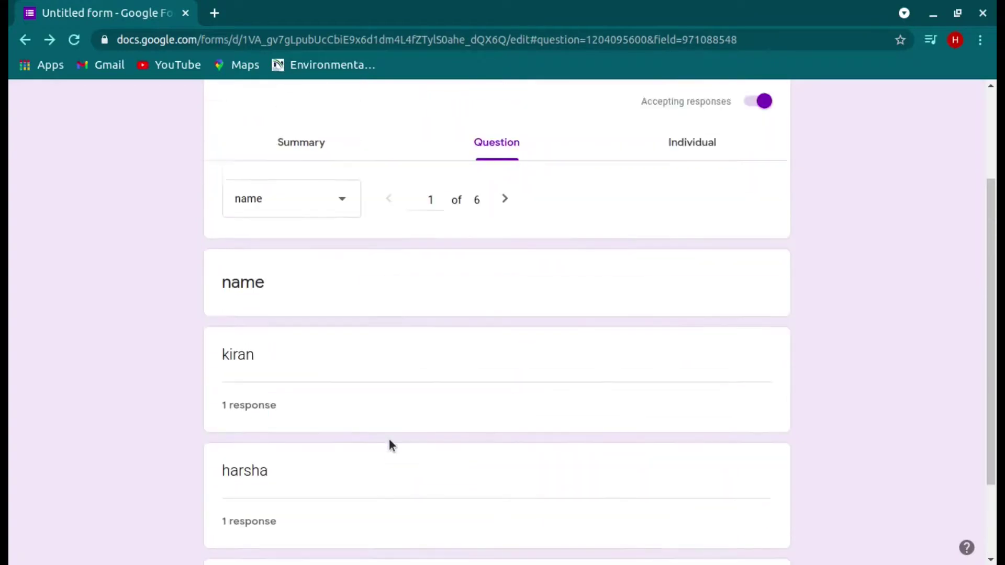
{"action": "scroll", "coordinate": [370, 429], "scroll_direction": "down", "scroll_amount": 1}
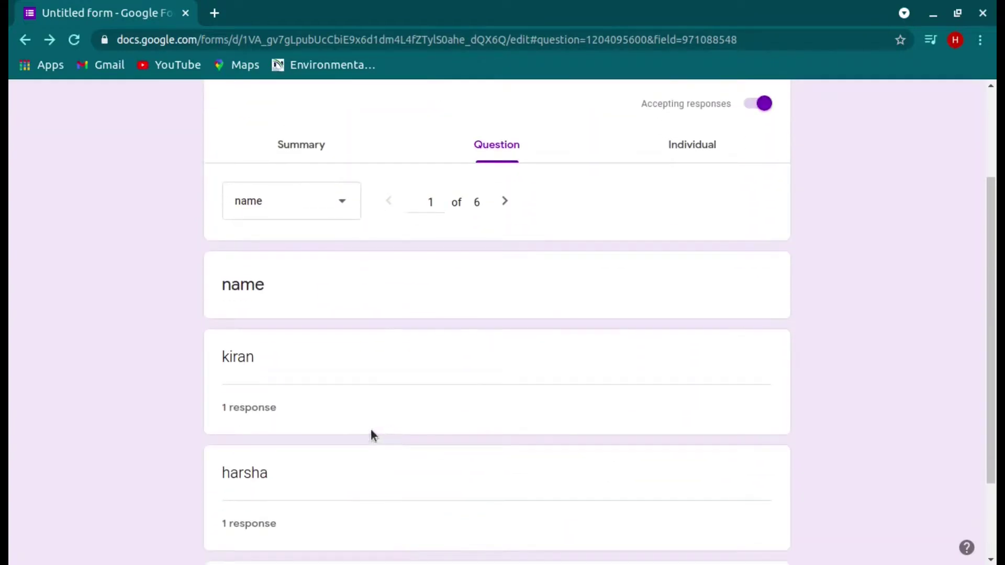
Show the answers to the group question in the per-question view
{"action": "left_click", "coordinate": [334, 204]}
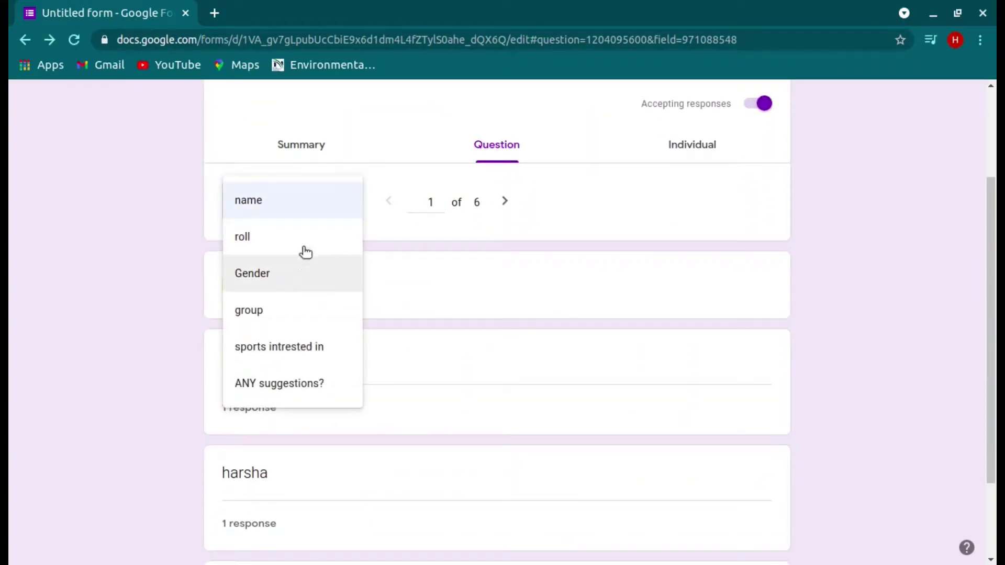
{"action": "left_click", "coordinate": [303, 314]}
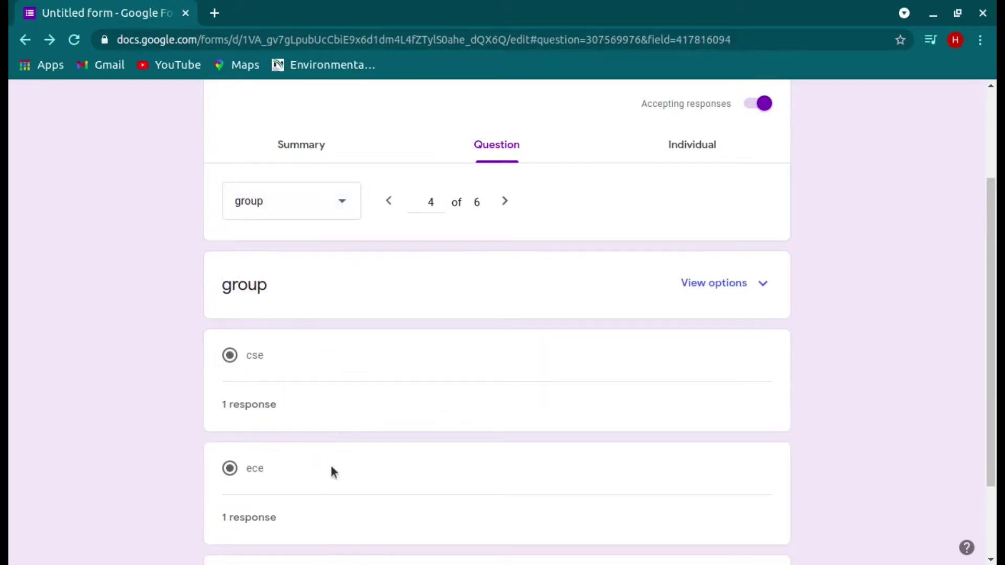
{"action": "scroll", "coordinate": [332, 466], "scroll_direction": "down", "scroll_amount": 2}
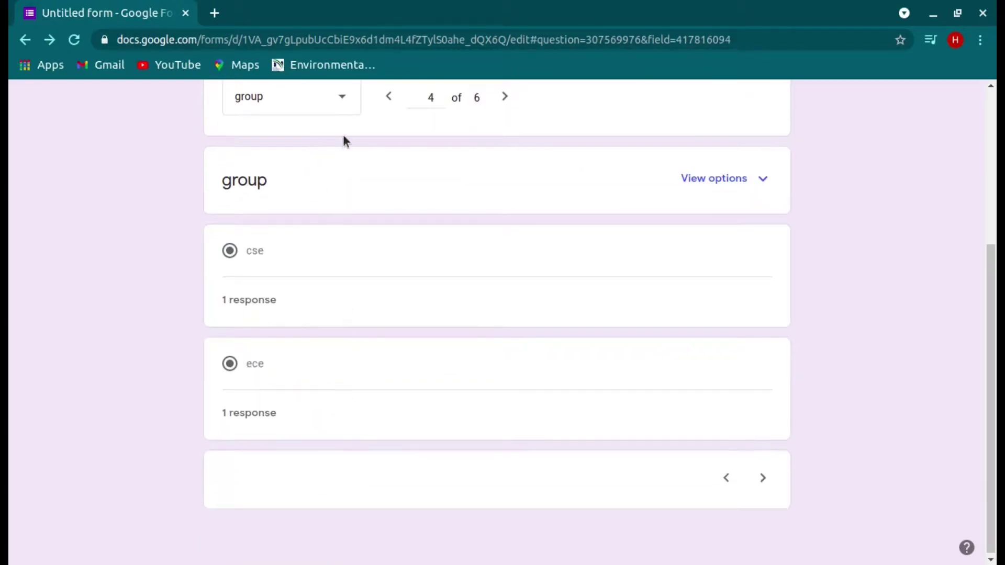
Show the answers to the "ANY suggestions?" question and look through them
{"action": "left_click", "coordinate": [328, 95]}
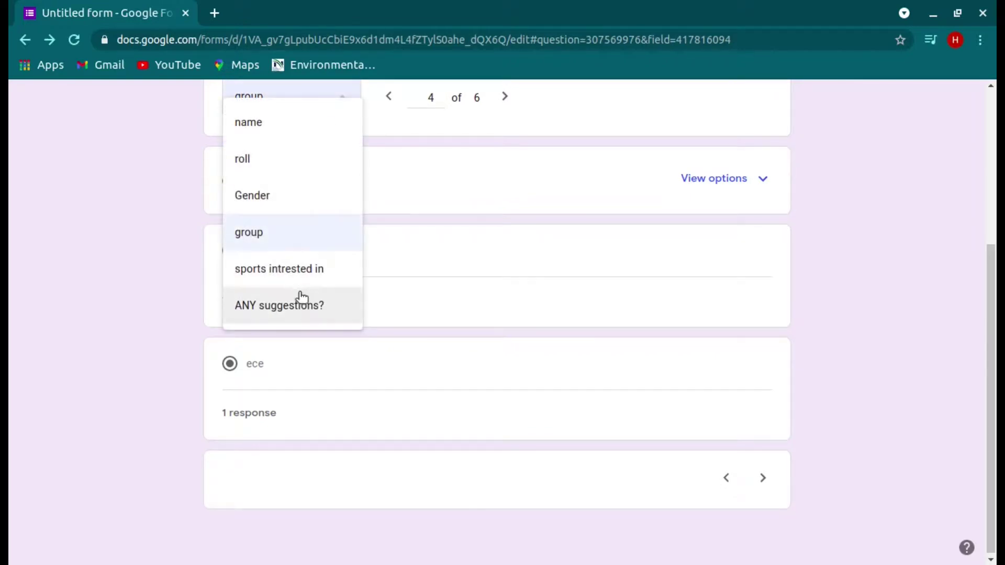
{"action": "left_click", "coordinate": [300, 297]}
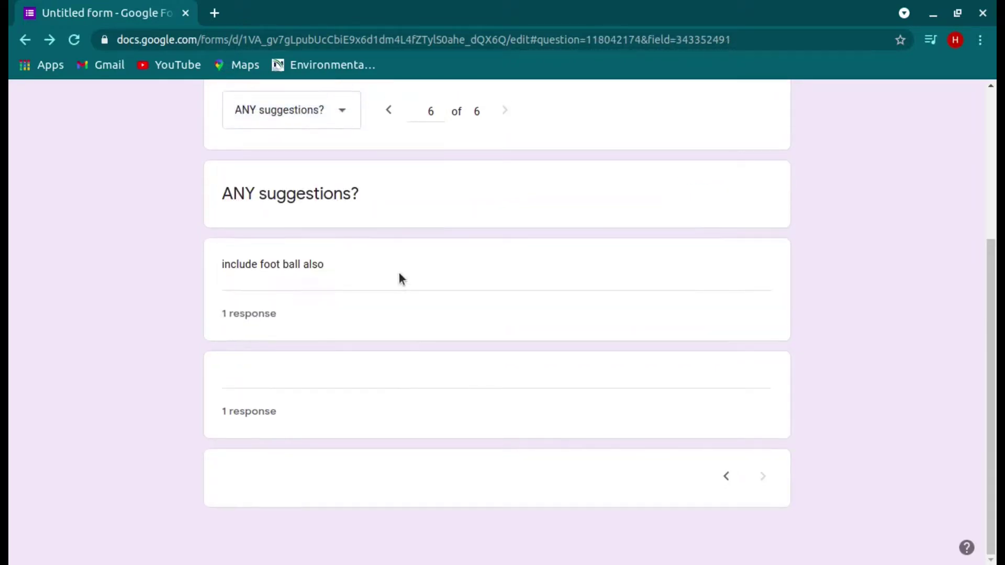
{"action": "scroll", "coordinate": [357, 322], "scroll_direction": "up", "scroll_amount": 2}
{"action": "scroll", "coordinate": [323, 426], "scroll_direction": "down", "scroll_amount": 2}
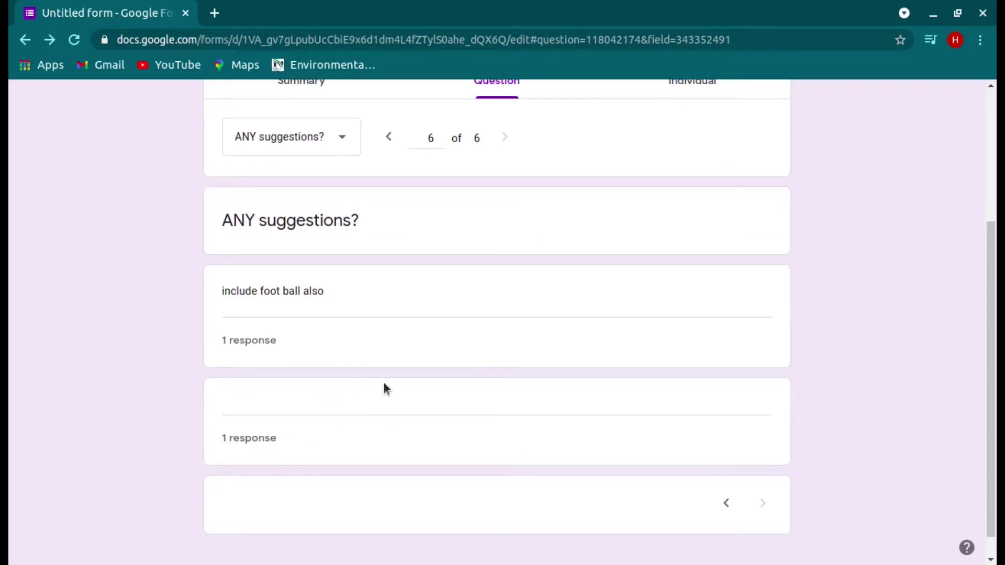
{"action": "scroll", "coordinate": [383, 388], "scroll_direction": "up", "scroll_amount": 3}
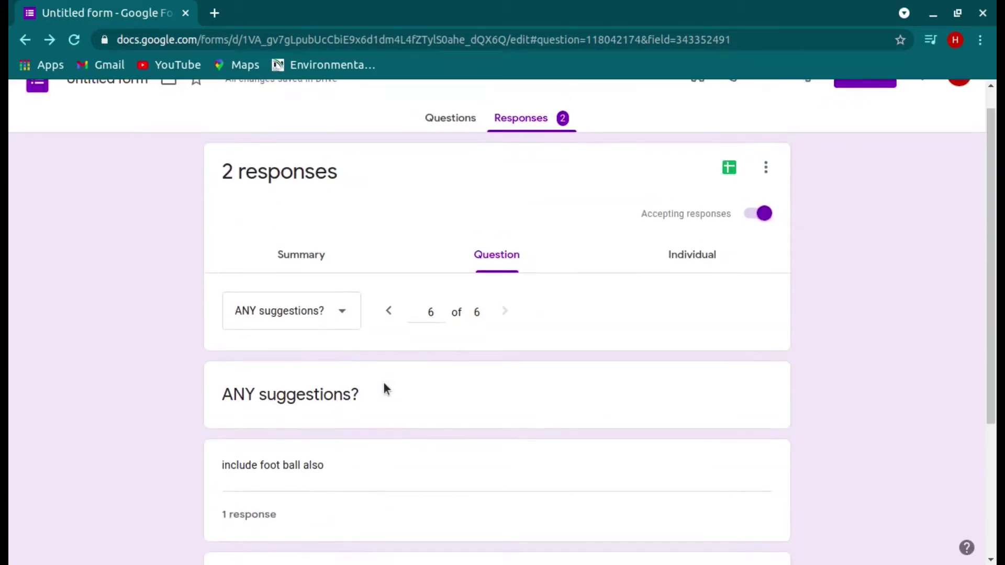
Switch to the individual responses and examine all answers of the first response
{"action": "left_click", "coordinate": [699, 256]}
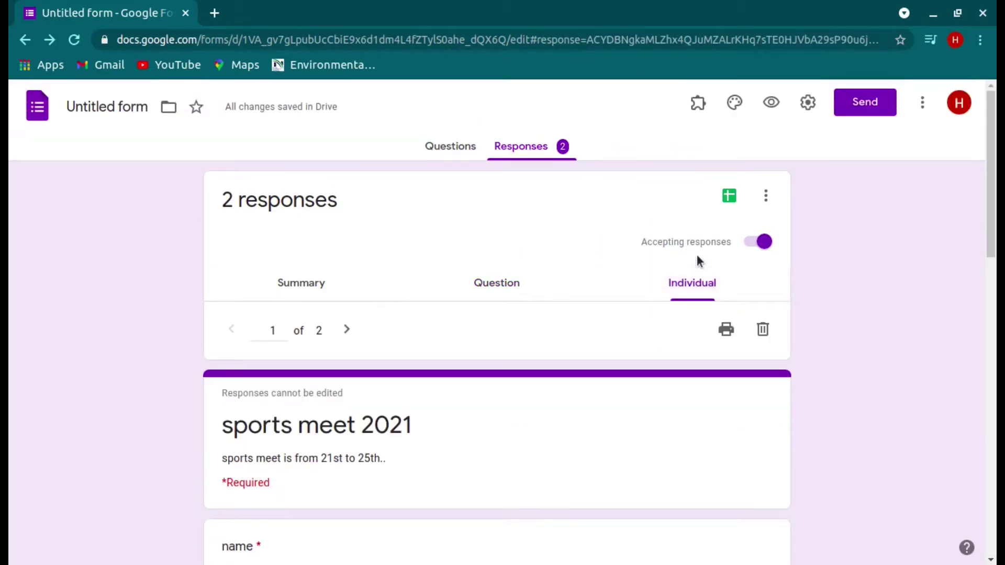
{"action": "scroll", "coordinate": [568, 470], "scroll_direction": "down", "scroll_amount": 4}
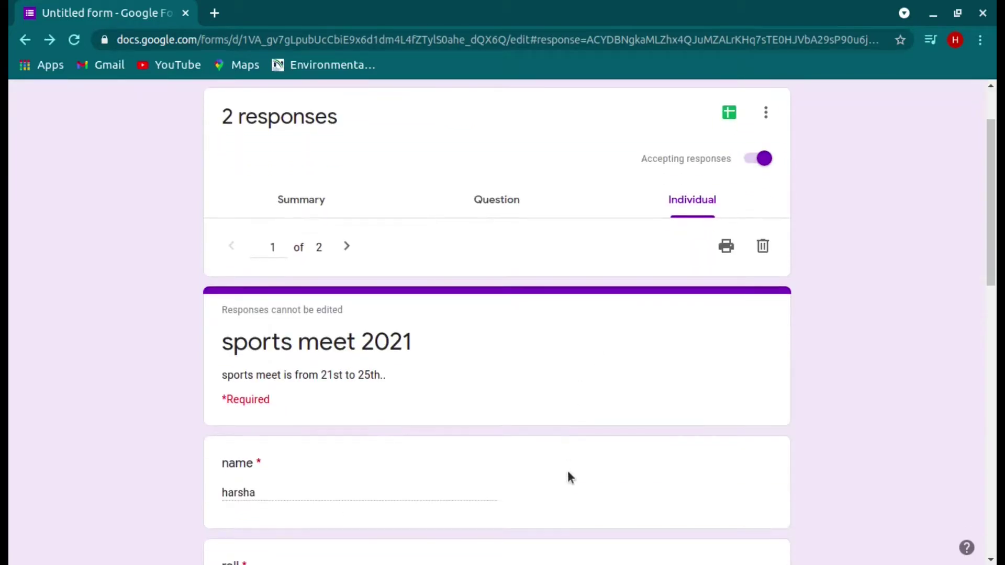
{"action": "scroll", "coordinate": [473, 482], "scroll_direction": "down", "scroll_amount": 3}
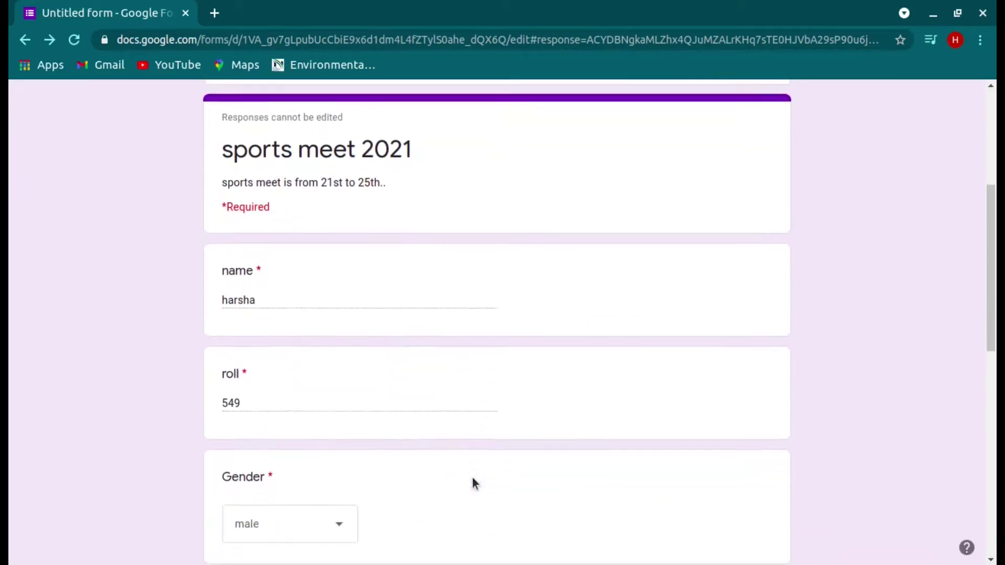
{"action": "scroll", "coordinate": [423, 463], "scroll_direction": "down", "scroll_amount": 5}
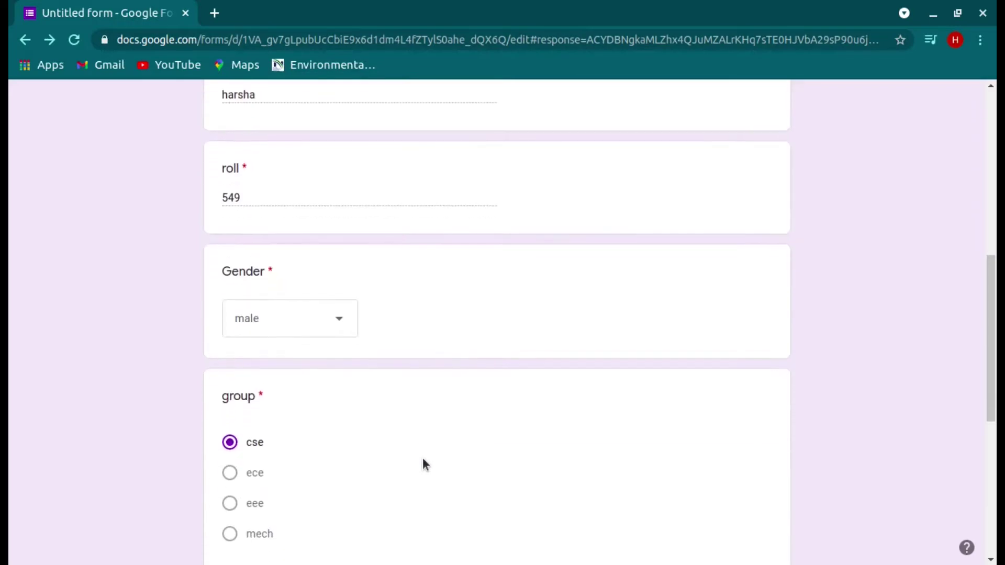
{"action": "scroll", "coordinate": [424, 463], "scroll_direction": "down", "scroll_amount": 5}
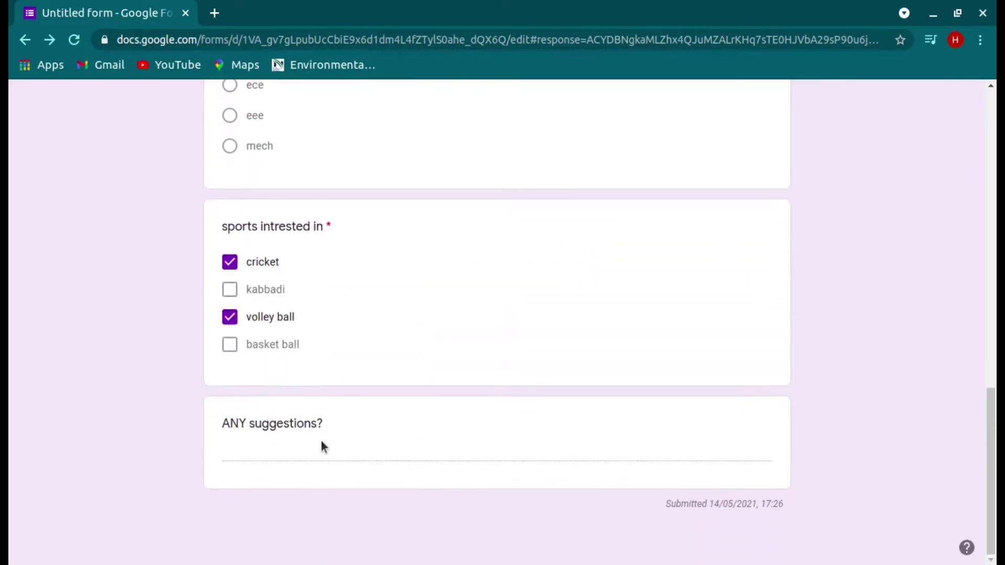
{"action": "scroll", "coordinate": [398, 393], "scroll_direction": "up", "scroll_amount": 10}
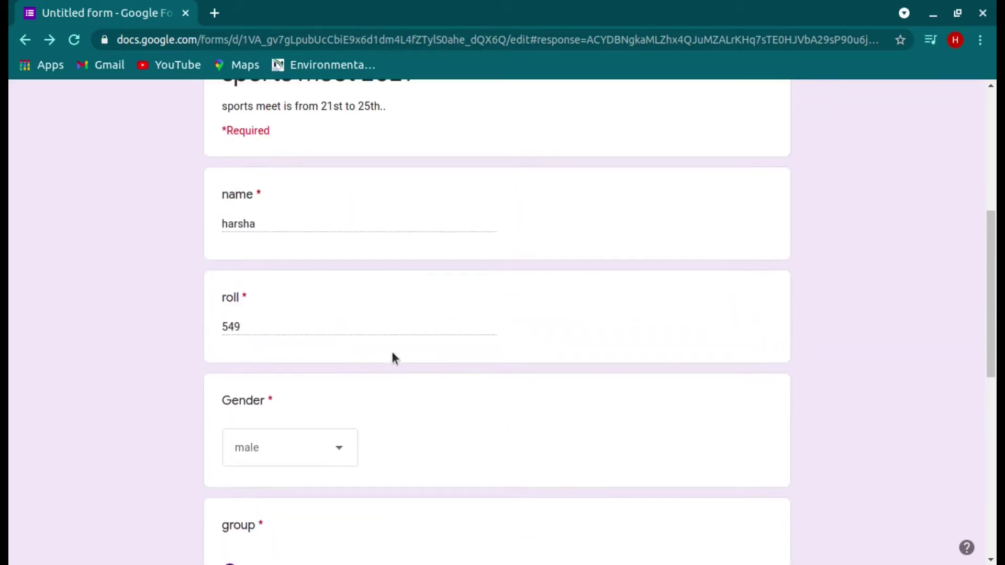
{"action": "scroll", "coordinate": [384, 370], "scroll_direction": "down", "scroll_amount": 10}
{"action": "scroll", "coordinate": [385, 370], "scroll_direction": "up", "scroll_amount": 13}
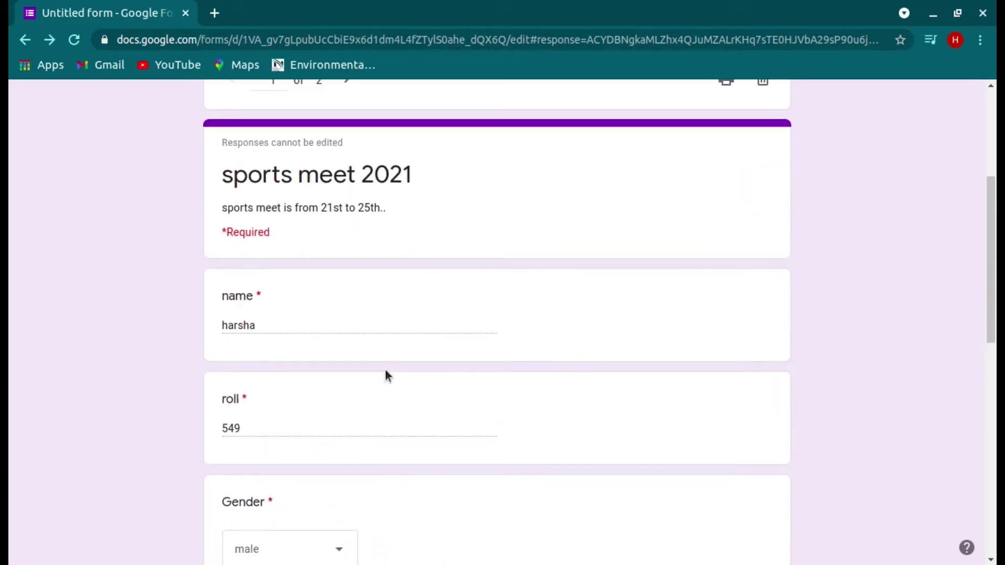
{"action": "scroll", "coordinate": [410, 251], "scroll_direction": "up", "scroll_amount": 1}
Go to the second individual response and examine its answers from name to suggestions
{"action": "left_click", "coordinate": [345, 181]}
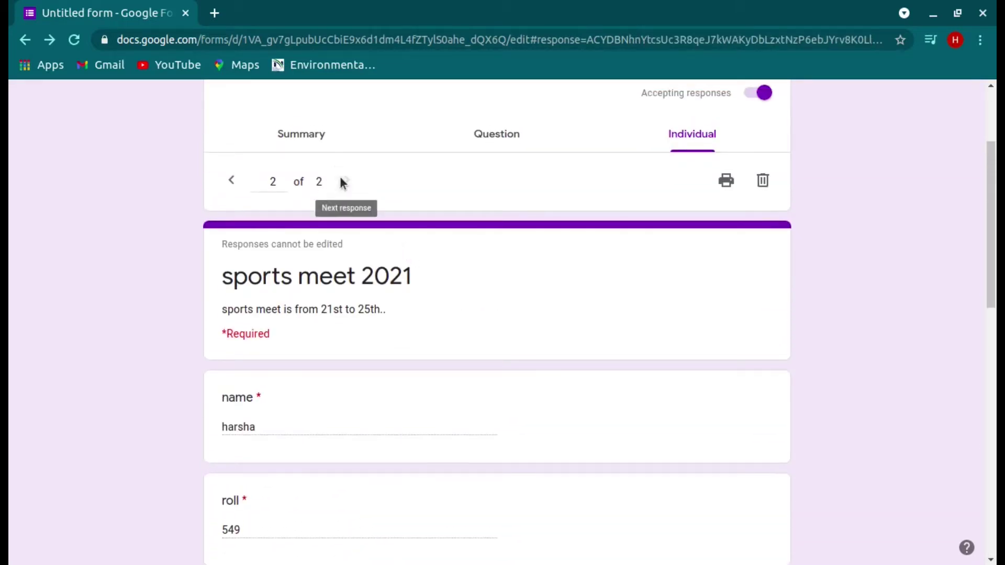
{"action": "scroll", "coordinate": [430, 340], "scroll_direction": "down", "scroll_amount": 9}
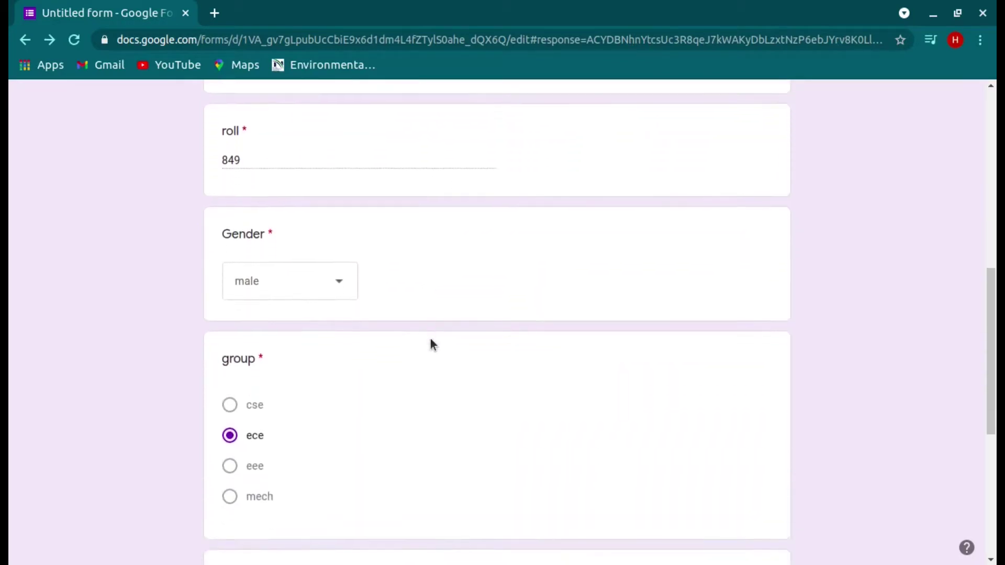
{"action": "scroll", "coordinate": [430, 341], "scroll_direction": "down", "scroll_amount": 5}
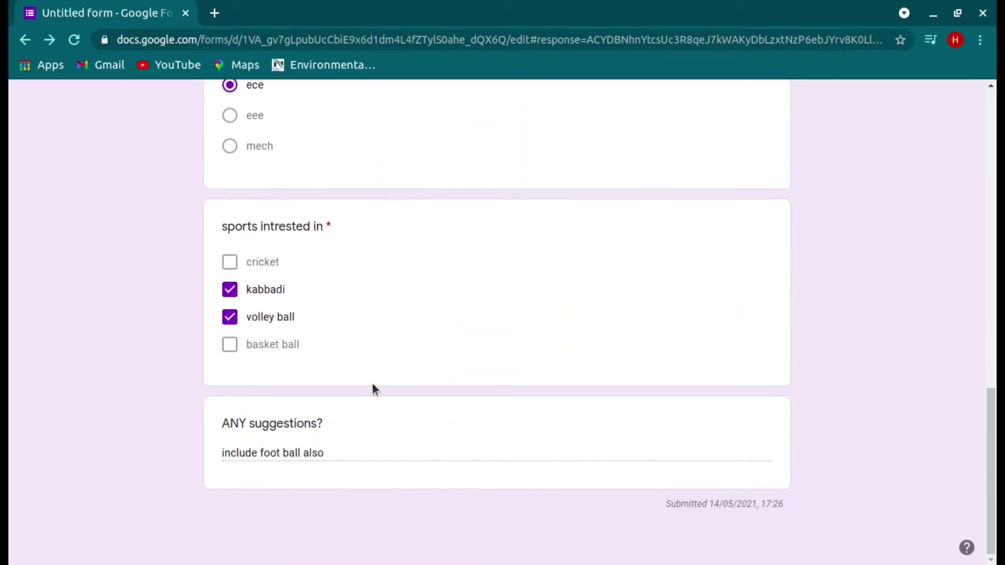
{"action": "scroll", "coordinate": [388, 383], "scroll_direction": "up", "scroll_amount": 12}
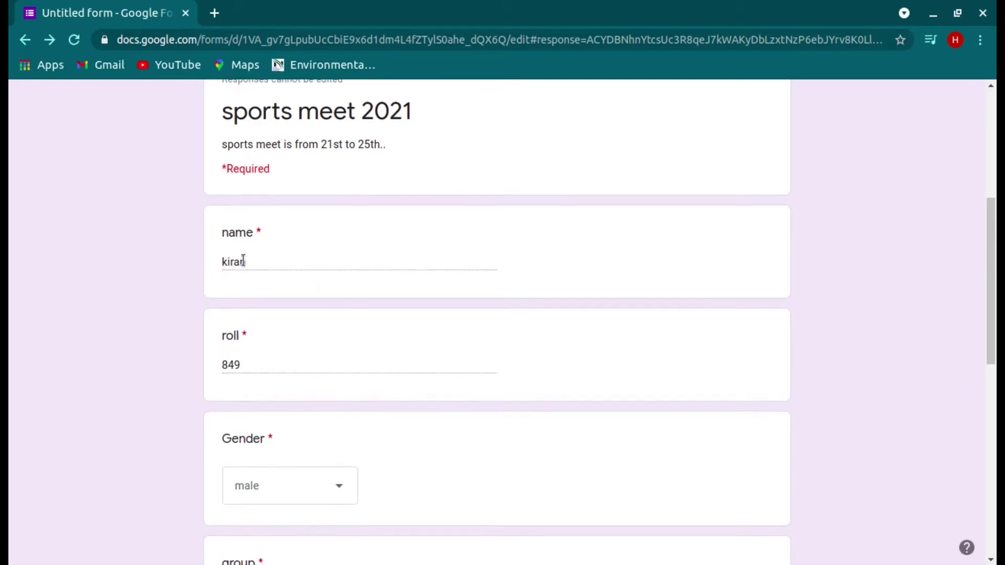
{"action": "scroll", "coordinate": [351, 245], "scroll_direction": "up", "scroll_amount": 5}
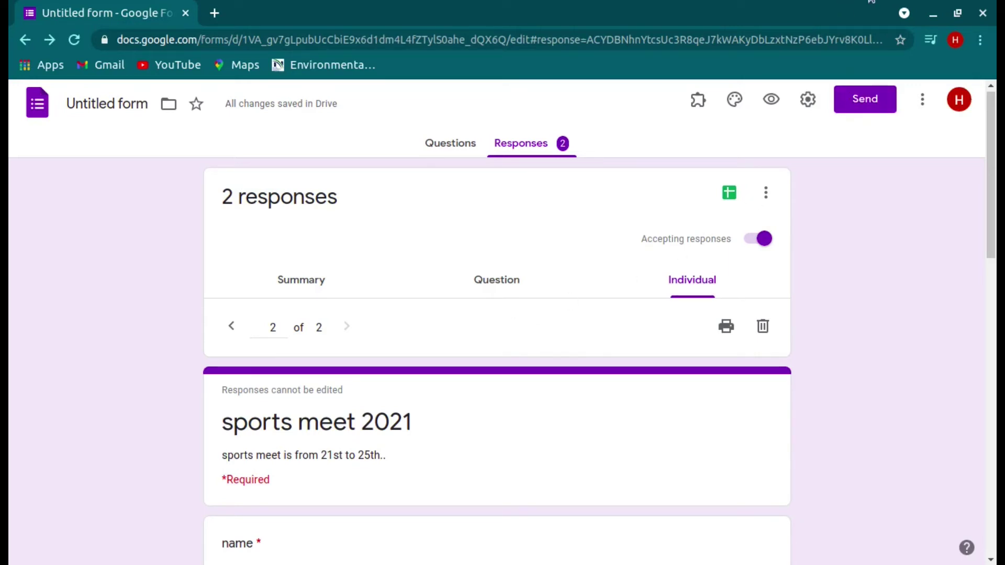
{"action": "left_click", "coordinate": [872, 1]}
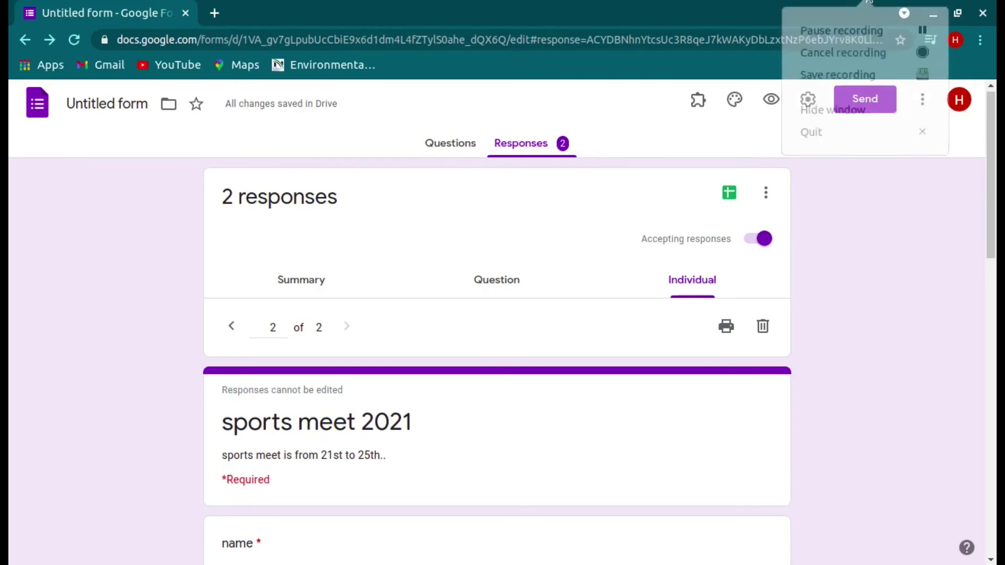
{"action": "left_click", "coordinate": [858, 78]}
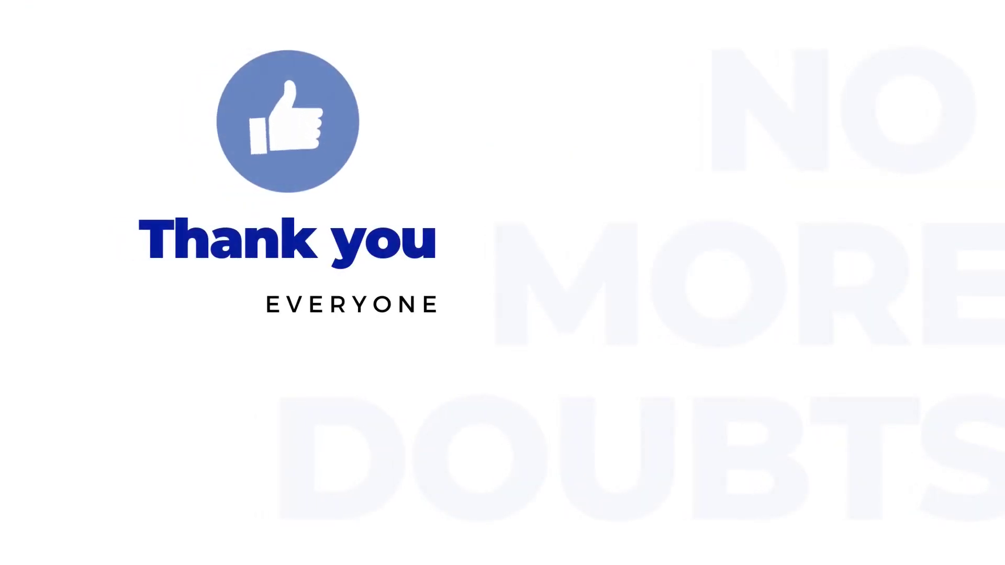